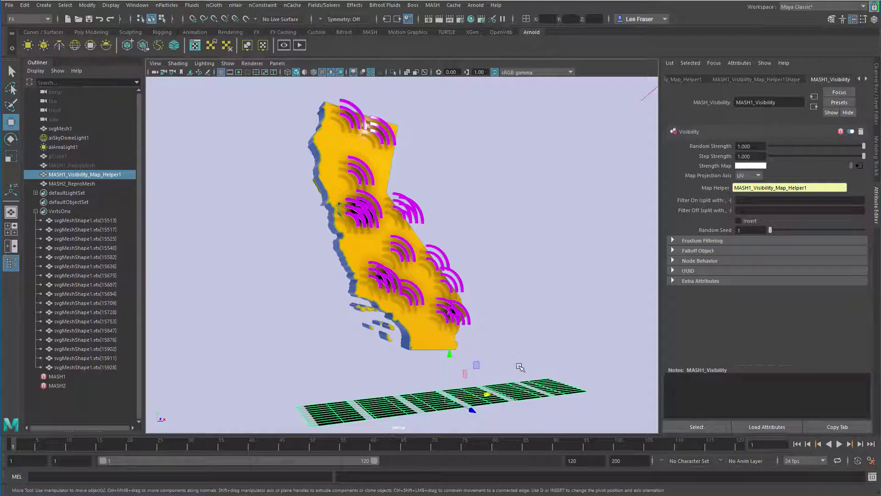
# Slide MASH1_Visibility_Map_Helper1 back and forth along X to change which Wi-Fi icons appear.
pyautogui.moveTo(487, 397); pyautogui.dragTo(488, 397)
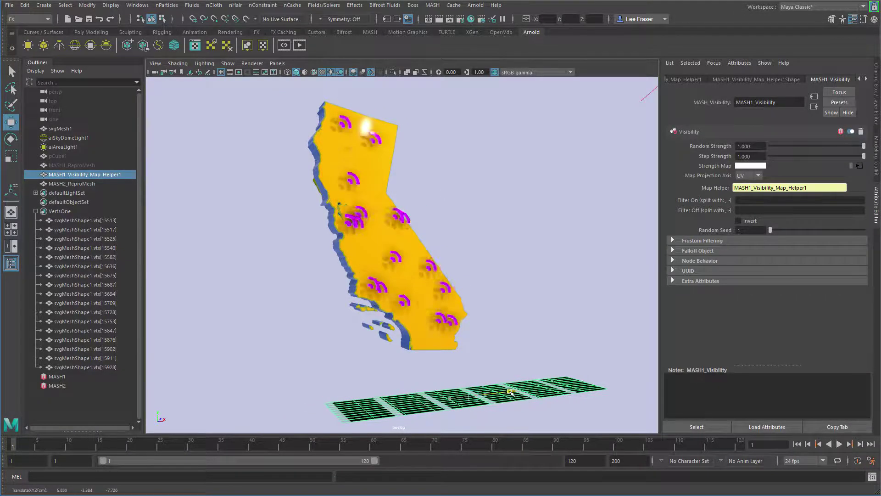
pyautogui.moveTo(503, 392); pyautogui.dragTo(497, 393)
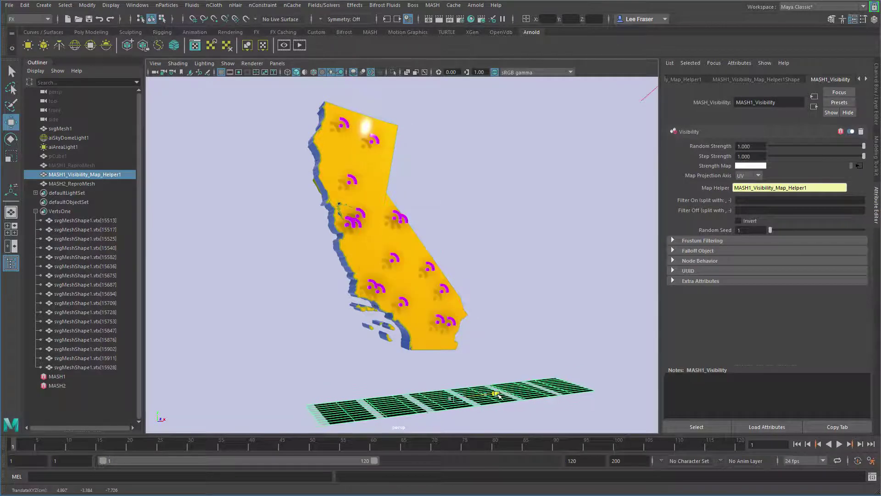
pyautogui.moveTo(500, 394); pyautogui.dragTo(541, 391)
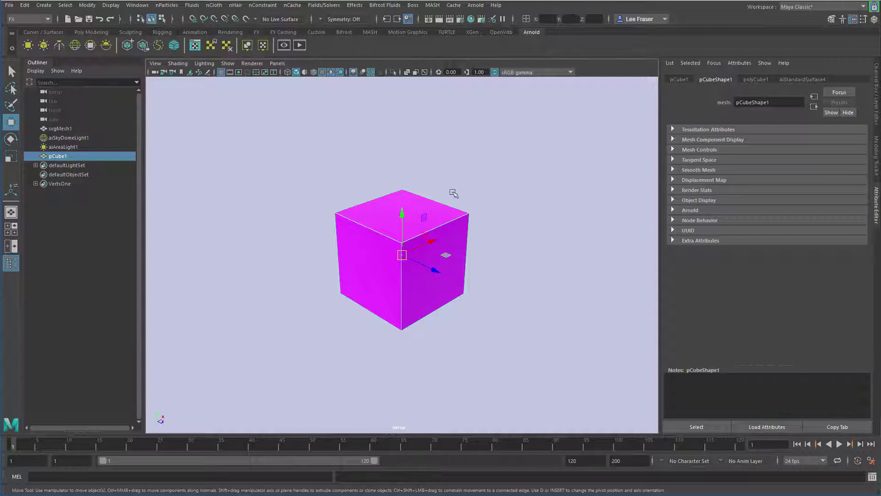
# Create a MASH network from the magenta cube using the hotbox MASH menu.
pyautogui.scroll(-5, 401, 204)
pyautogui.press('space')
pyautogui.click(526, 218)
pyautogui.click(557, 235)
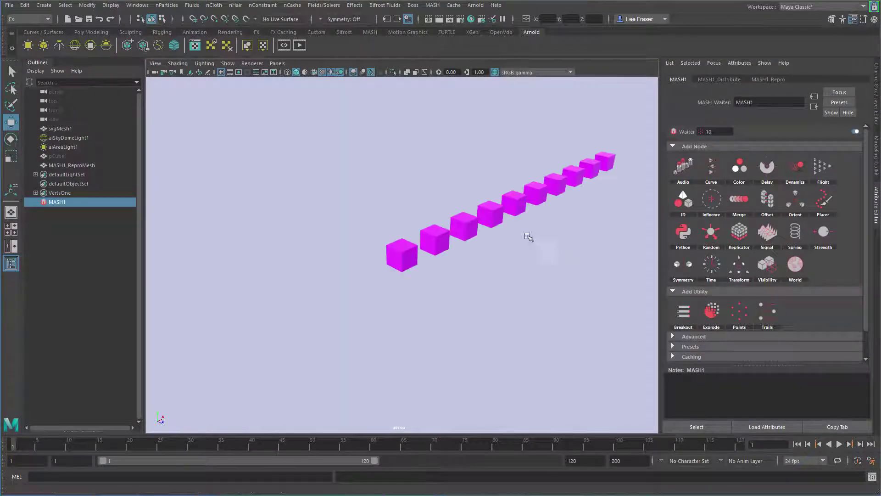
pyautogui.keyDown('alt'); pyautogui.moveTo(631, 179); pyautogui.dragTo(550, 250, button='middle'); pyautogui.keyUp('alt')
pyautogui.keyDown('alt'); pyautogui.moveTo(551, 249); pyautogui.dragTo(498, 250, button='right'); pyautogui.keyUp('alt')
pyautogui.keyDown('alt'); pyautogui.moveTo(498, 250); pyautogui.dragTo(460, 250); pyautogui.keyUp('alt')
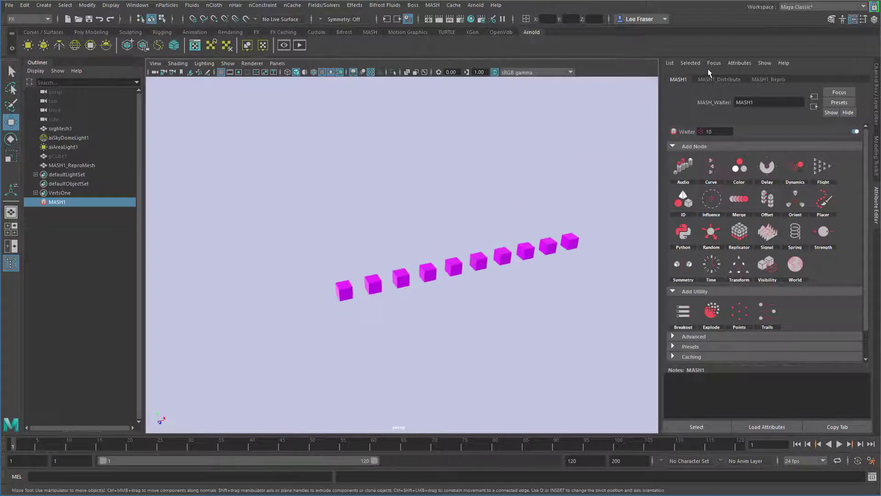
pyautogui.keyDown('alt'); pyautogui.moveTo(586, 207); pyautogui.dragTo(558, 208, button='middle'); pyautogui.keyUp('alt')
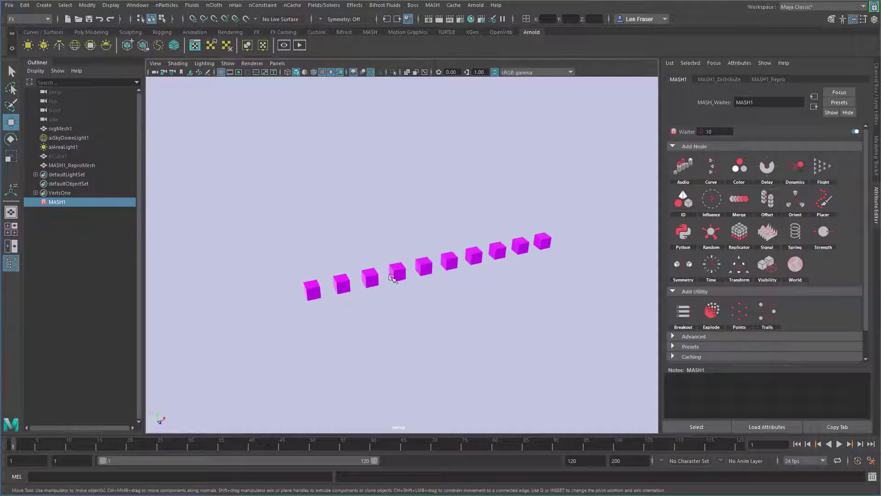
# Set MASH1_Distribute Number of Points to 23 so the cubes form a touching bar.
pyautogui.click(719, 80)
pyautogui.moveTo(777, 149); pyautogui.dragTo(793, 154)
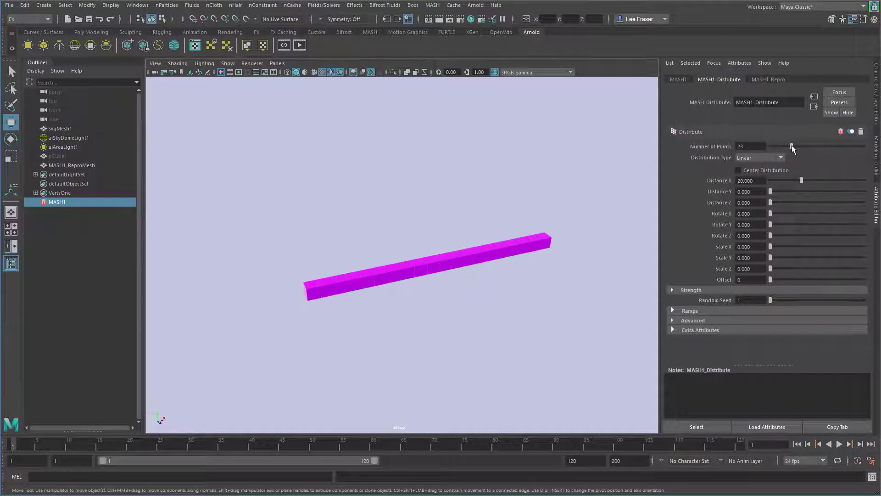
pyautogui.keyDown('alt'); pyautogui.moveTo(504, 250); pyautogui.dragTo(538, 251); pyautogui.keyUp('alt')
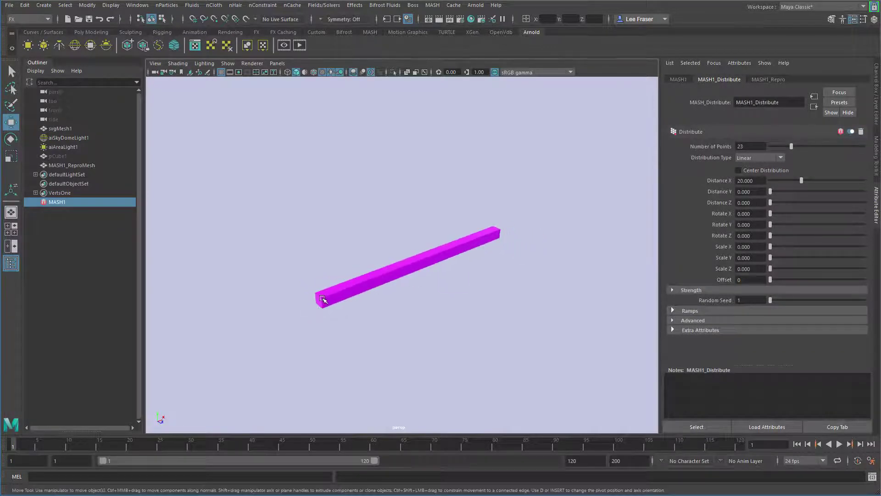
# Add a Visibility node to MASH1 and try out its random strength.
pyautogui.click(679, 80)
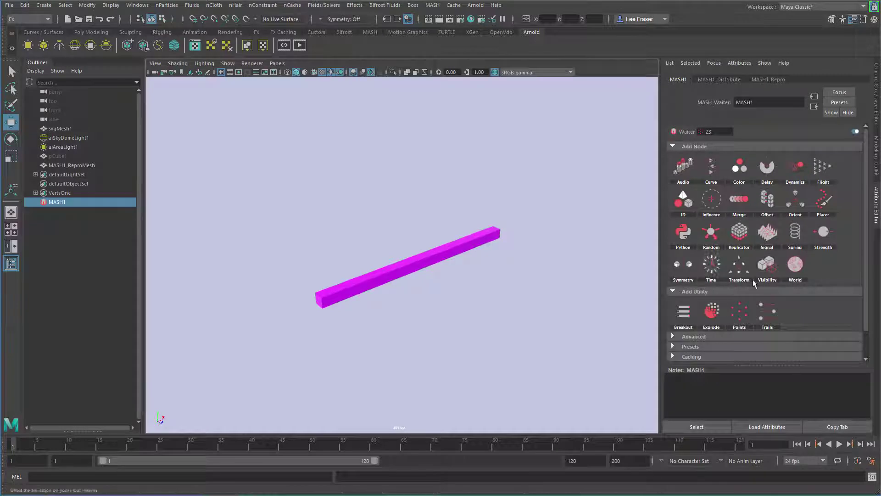
pyautogui.click(767, 264)
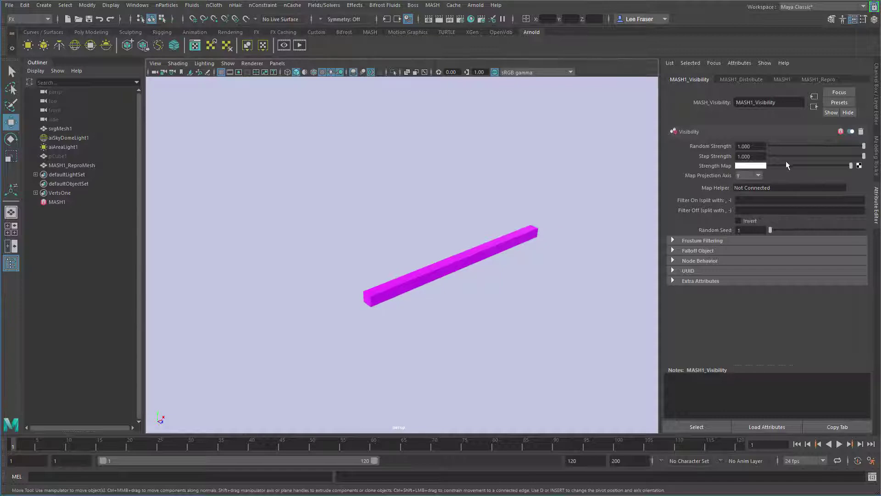
pyautogui.moveTo(862, 146)
pyautogui.mouseDown()
pyautogui.moveTo(784, 150)
pyautogui.moveTo(866, 149)
pyautogui.moveTo(817, 157)
pyautogui.moveTo(864, 157)
pyautogui.mouseUp()
# Connect a new Ramp texture as the Visibility node's Strength Map.
pyautogui.click(859, 166)
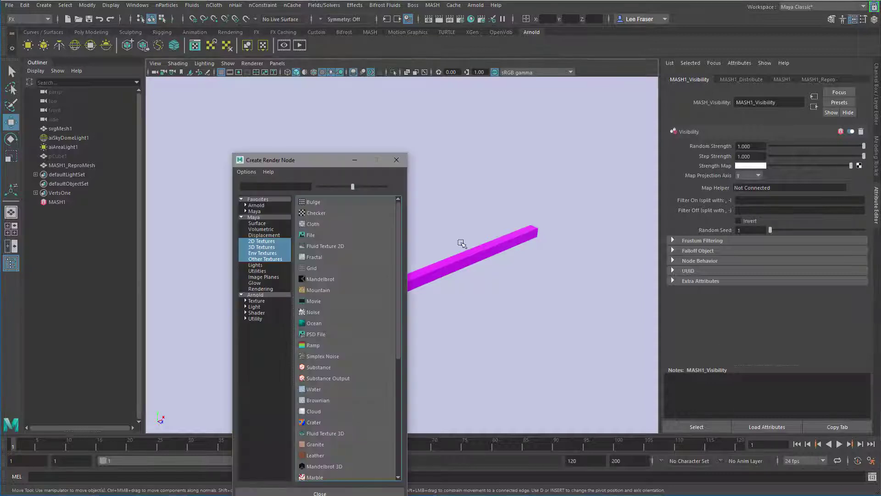
pyautogui.moveTo(313, 160); pyautogui.dragTo(584, 68)
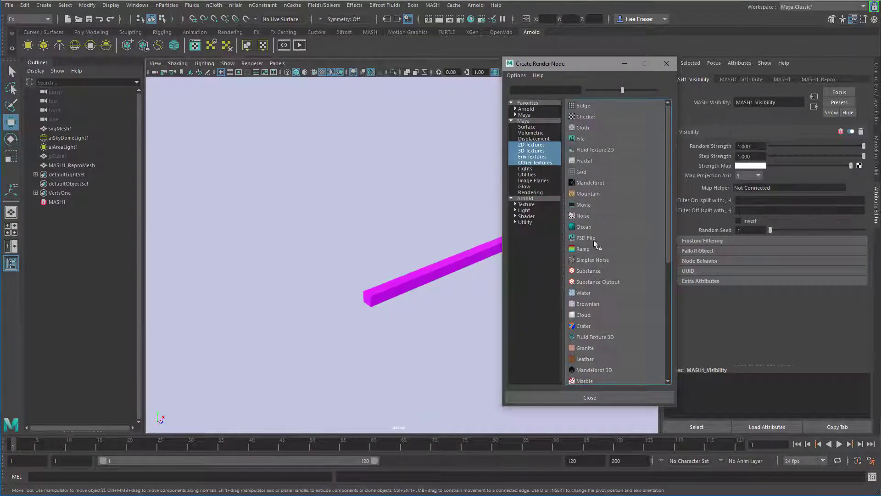
pyautogui.click(582, 249)
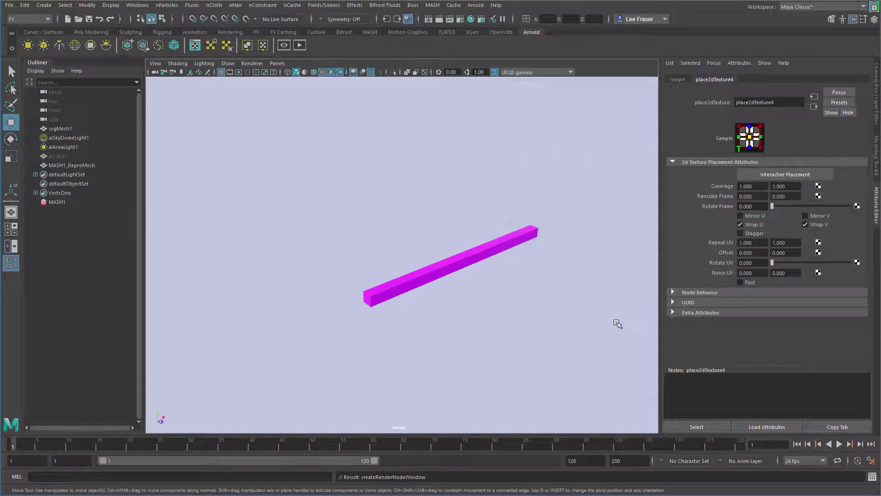
# Make the ramp a U Ramp with no interpolation for a hard black-to-white split.
pyautogui.click(681, 79)
pyautogui.click(770, 173)
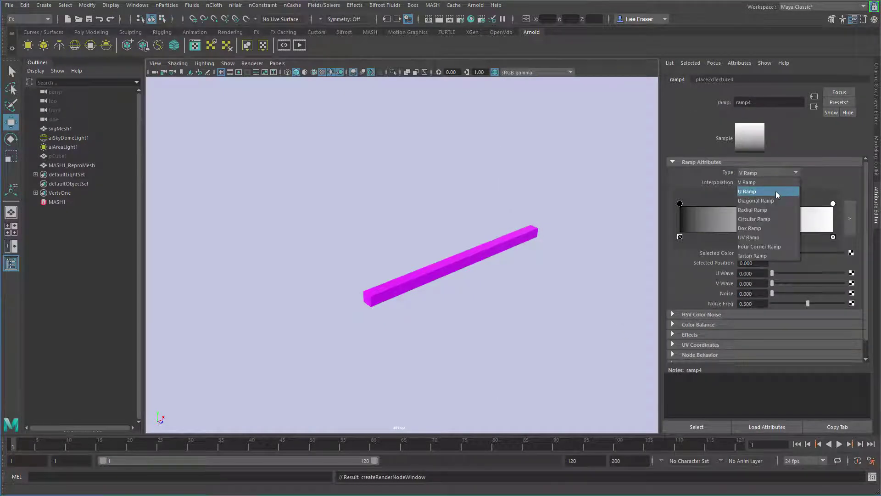
pyautogui.click(775, 191)
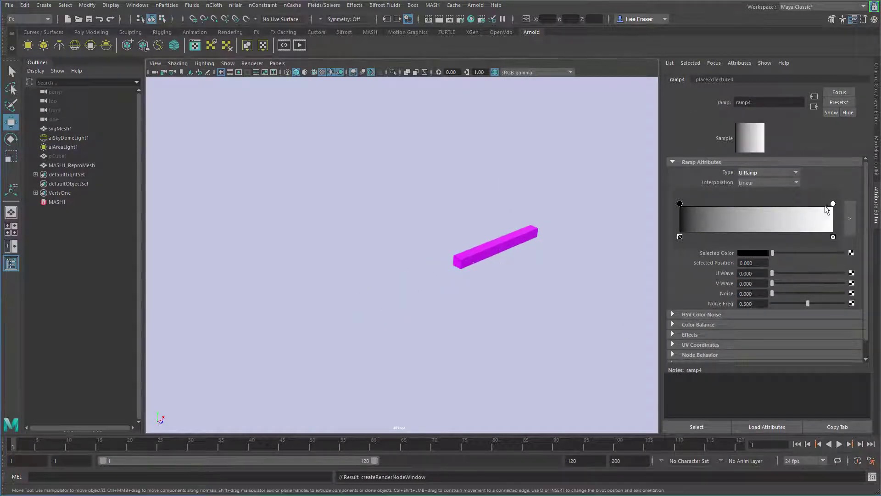
pyautogui.moveTo(833, 204); pyautogui.dragTo(695, 205)
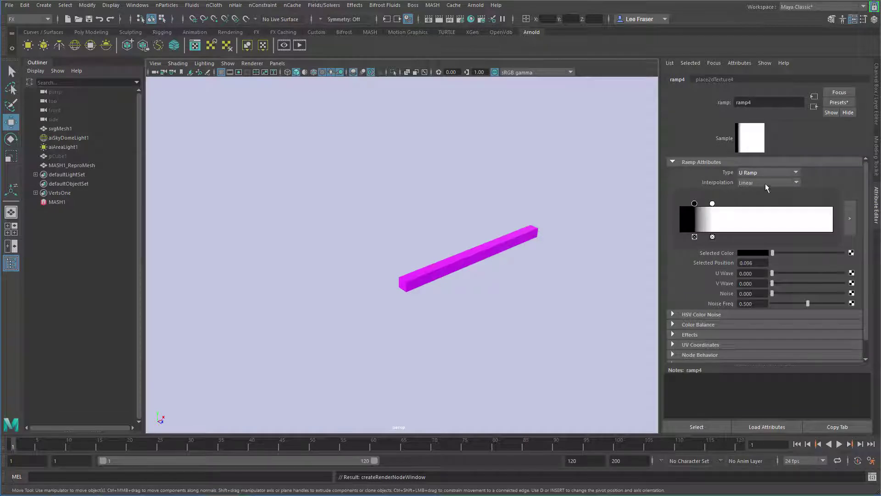
pyautogui.click(767, 183)
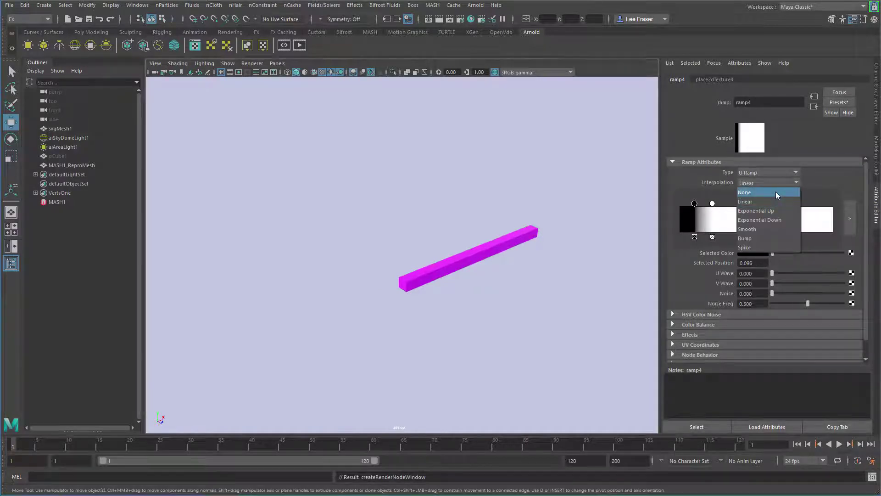
pyautogui.click(776, 191)
# Add alternating black and white ramp4 stops (white at 0.485, 0.677, 0.865; black at 0.961) for hard stripes.
pyautogui.moveTo(713, 203)
pyautogui.mouseDown()
pyautogui.moveTo(756, 205)
pyautogui.moveTo(695, 205)
pyautogui.mouseUp()
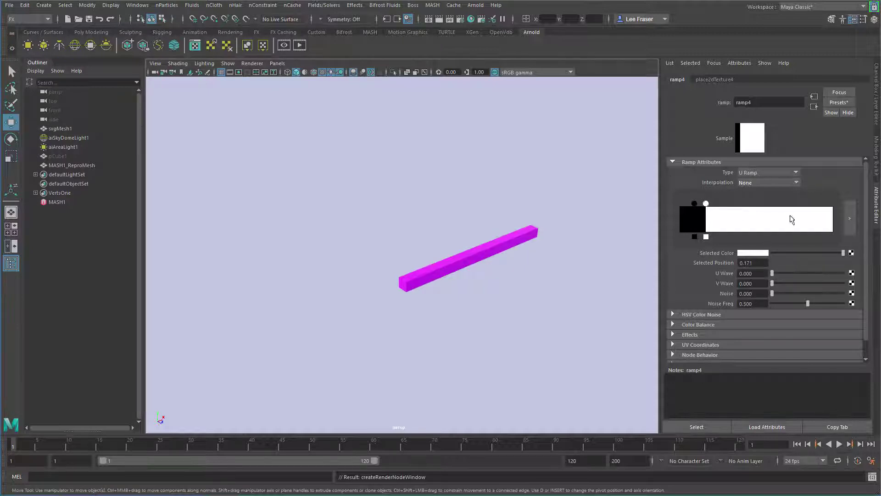
pyautogui.moveTo(695, 203); pyautogui.dragTo(827, 204)
pyautogui.click(730, 212)
pyautogui.click(731, 215)
pyautogui.click(754, 216)
pyautogui.click(744, 203)
pyautogui.click(757, 203)
pyautogui.click(784, 212)
pyautogui.click(784, 215)
pyautogui.click(813, 217)
pyautogui.click(814, 220)
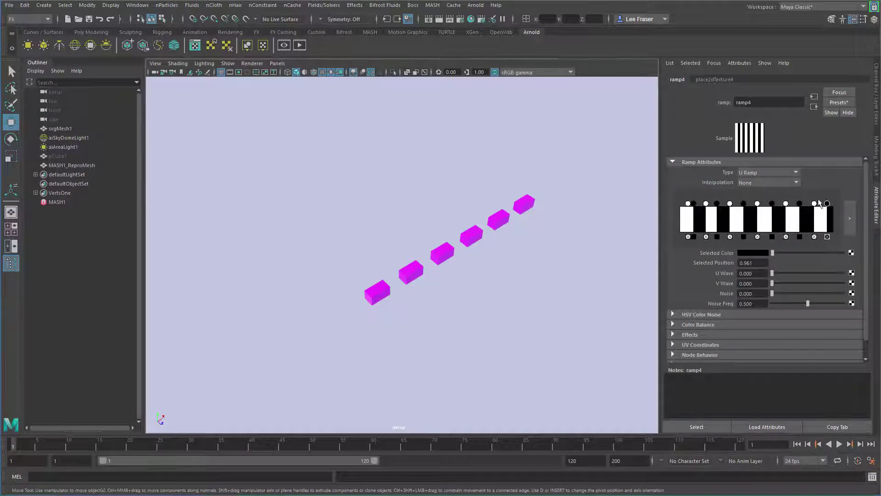
# Create a map-helper plane from the MASH1_Visibility node's Map Helper field.
pyautogui.click(815, 106)
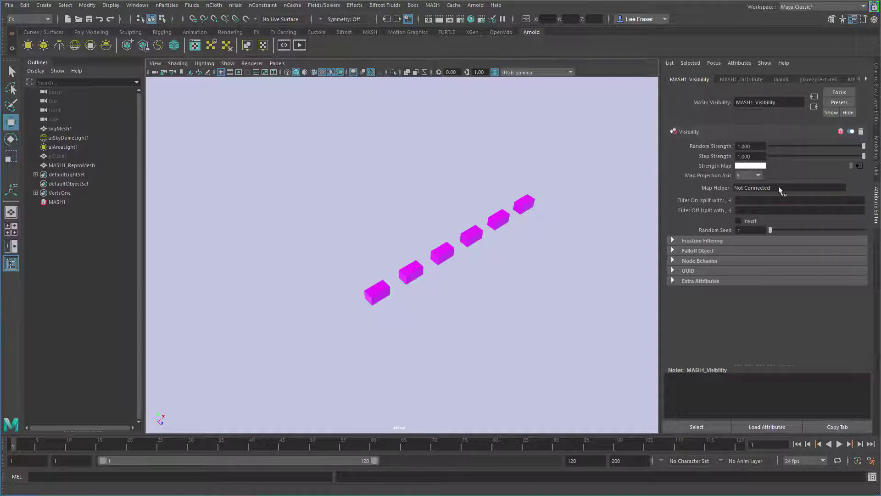
pyautogui.rightClick(752, 188)
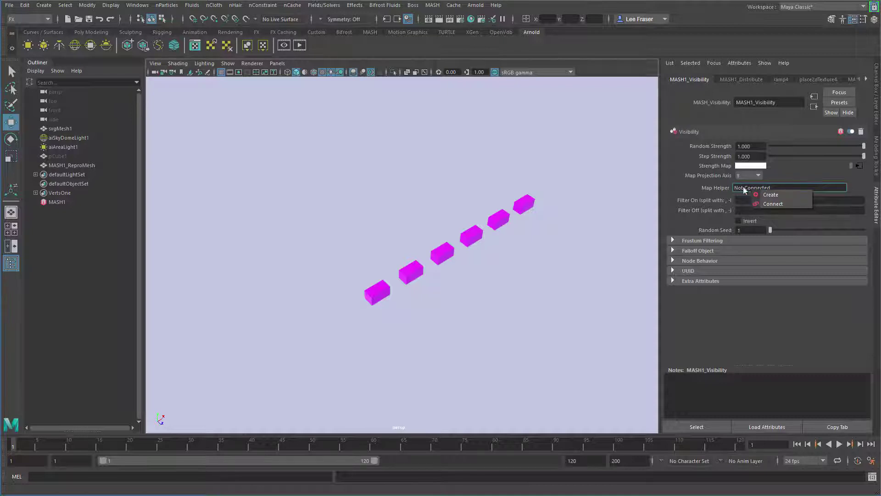
pyautogui.click(787, 194)
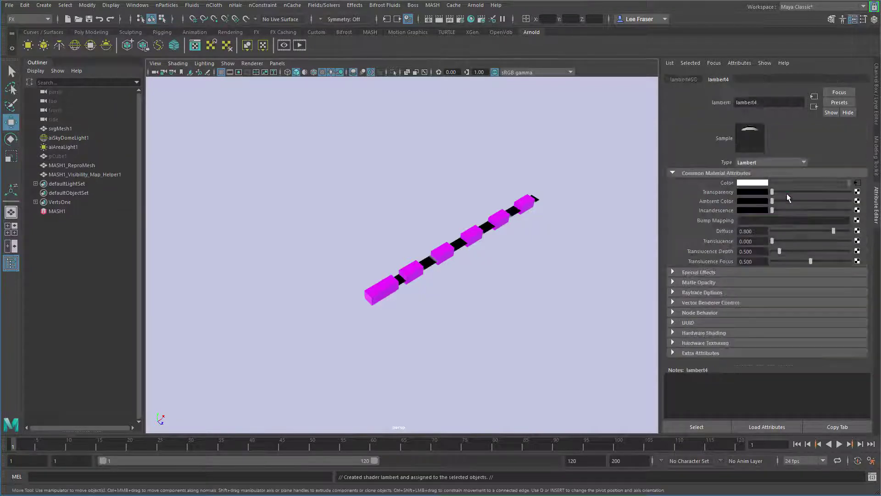
# Lower and stretch the helper plane beneath the cube row, undoing the final move.
pyautogui.click(457, 245)
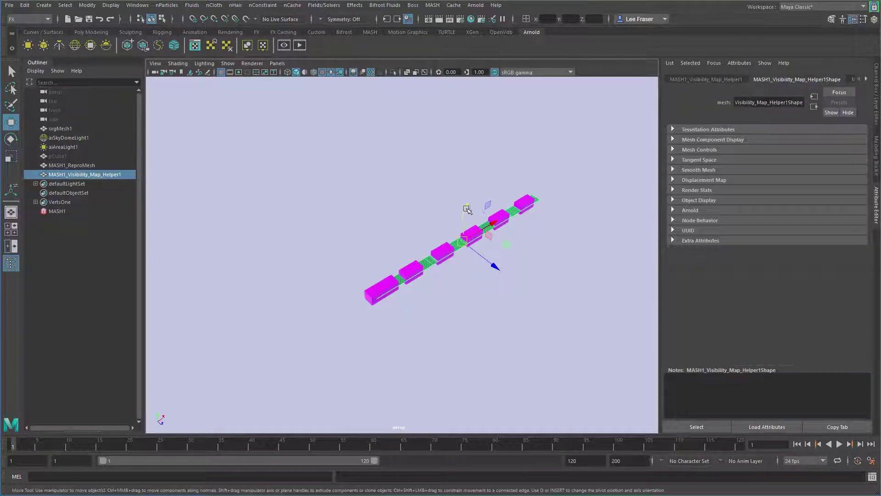
pyautogui.moveTo(466, 205); pyautogui.dragTo(467, 232)
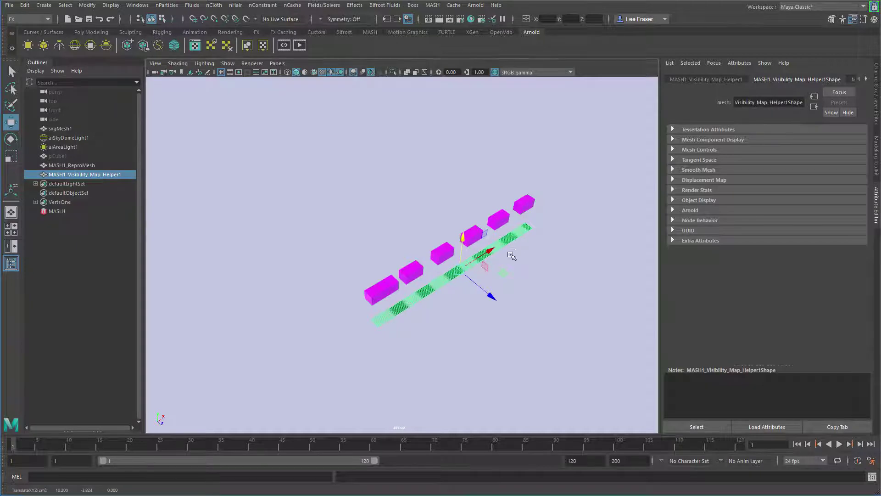
pyautogui.press('r')
pyautogui.moveTo(491, 294)
pyautogui.mouseDown()
pyautogui.moveTo(559, 350)
pyautogui.moveTo(486, 292)
pyautogui.mouseUp()
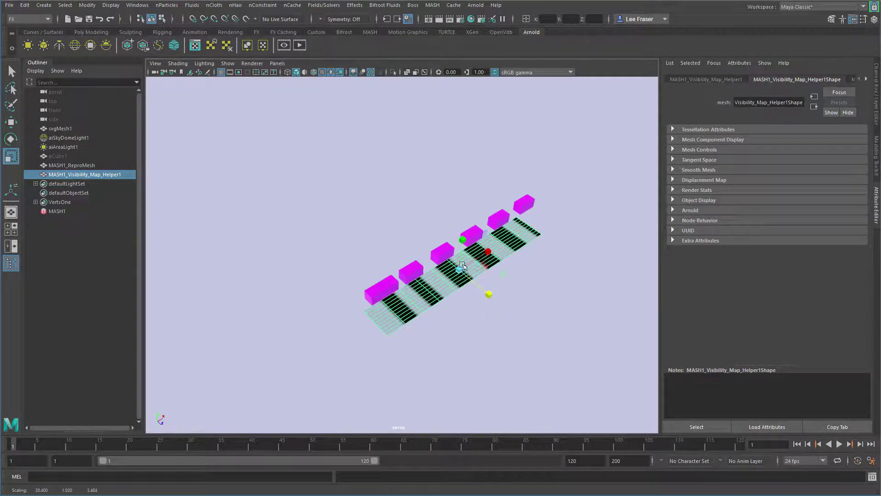
pyautogui.moveTo(487, 250); pyautogui.dragTo(402, 294)
pyautogui.press('w')
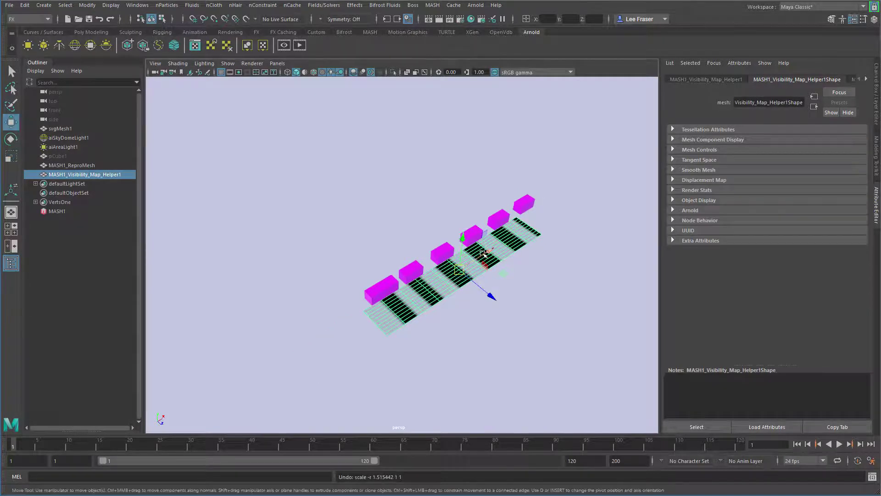
pyautogui.moveTo(482, 250); pyautogui.dragTo(505, 263)
pyautogui.hotkey('ctrl', 'z')
pyautogui.click(378, 299)
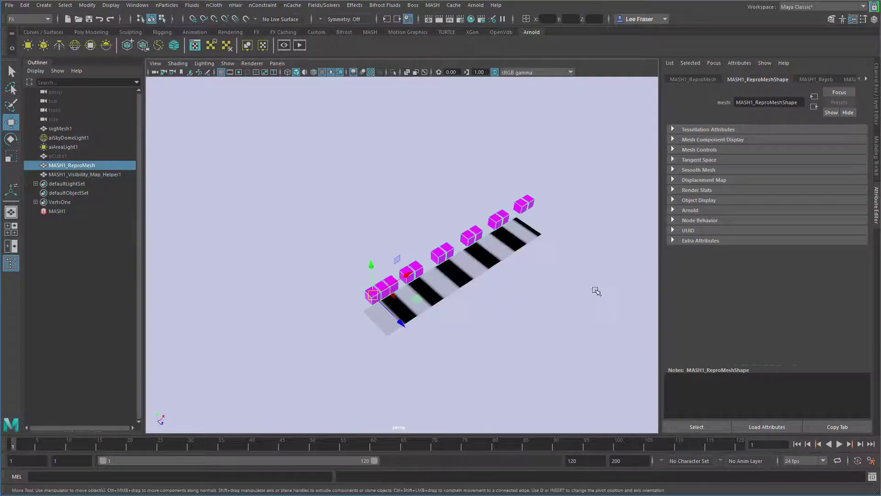
# Add a Replicator node to MASH1 with 15 replicants.
pyautogui.click(160, 219)
pyautogui.click(115, 211)
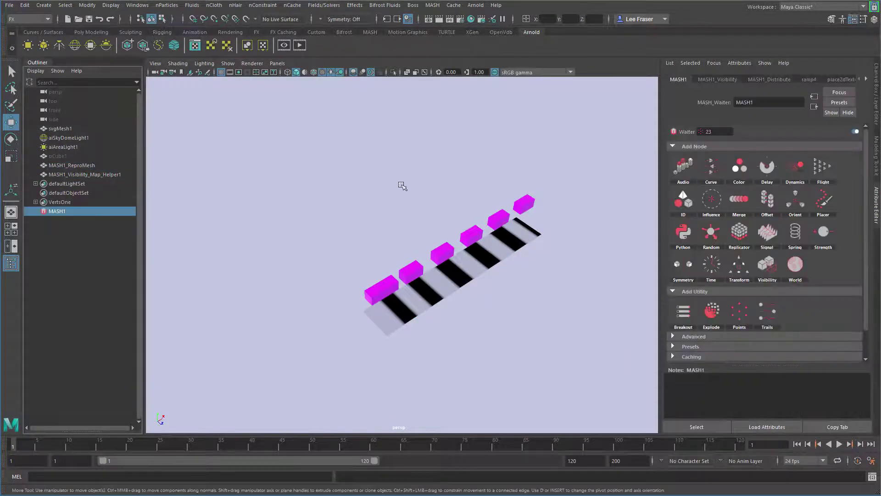
pyautogui.click(745, 235)
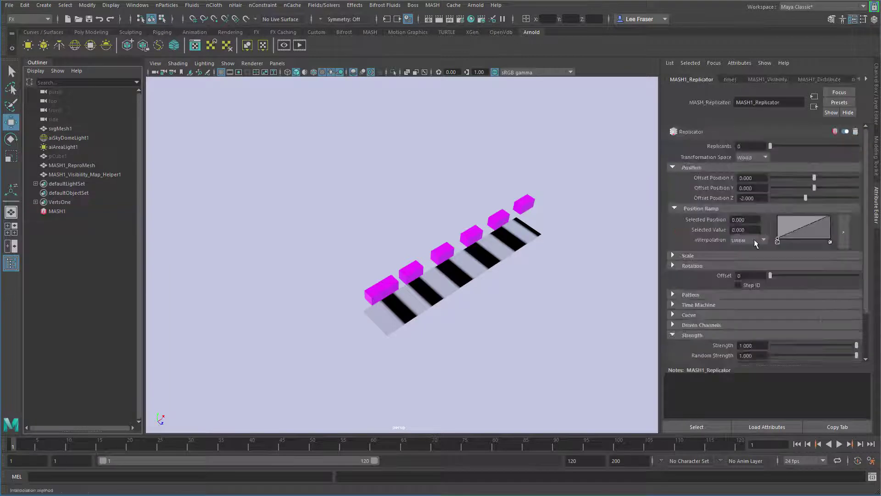
pyautogui.moveTo(772, 145); pyautogui.dragTo(783, 146)
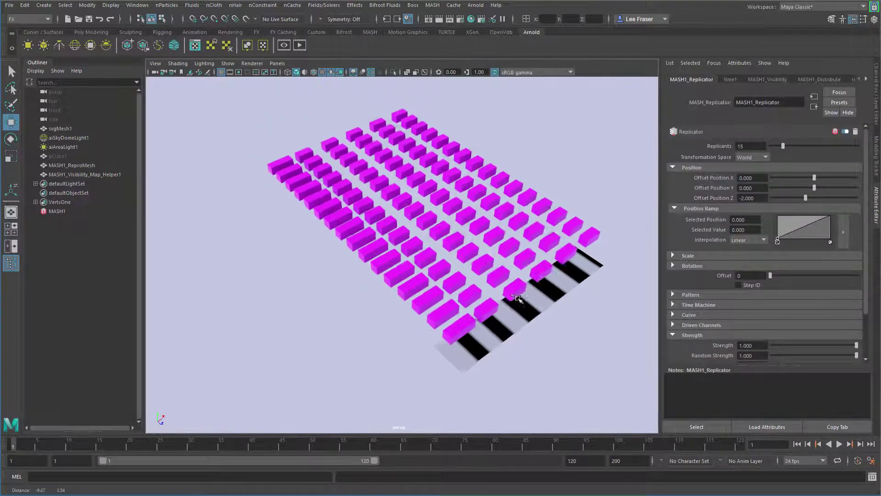
pyautogui.keyDown('alt'); pyautogui.moveTo(514, 294); pyautogui.dragTo(527, 312, button='middle'); pyautogui.keyUp('alt')
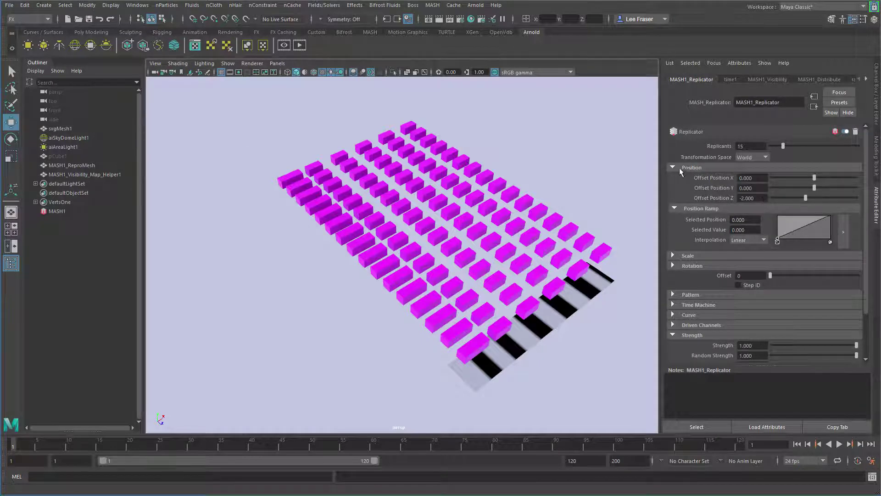
# Set the Replicator's Offset Position Z to 0 so copies stay in one row.
pyautogui.click(755, 198)
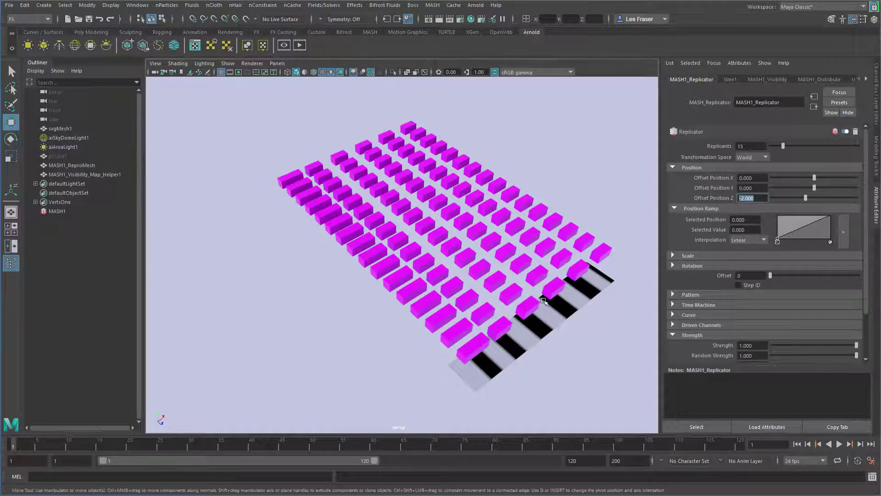
pyautogui.write('0')
pyautogui.press('Tab')
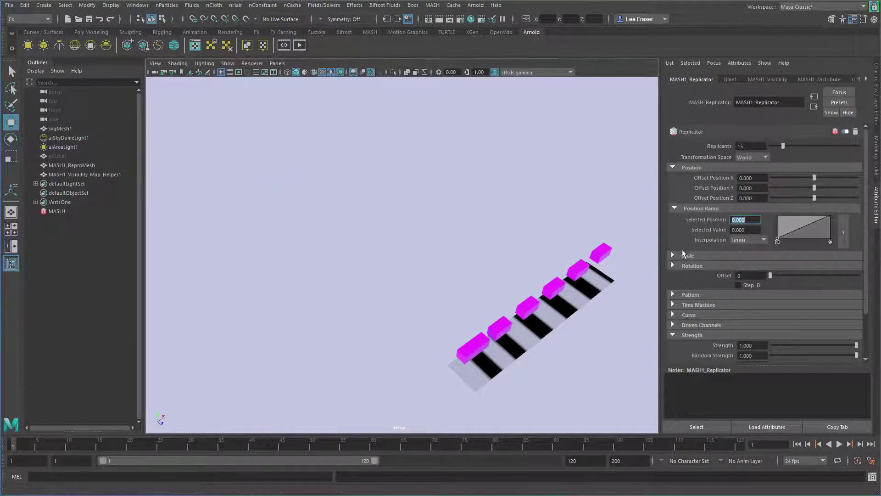
pyautogui.click(673, 265)
# Set the Replicator's Rotate Replicants Y to 90.
pyautogui.click(673, 208)
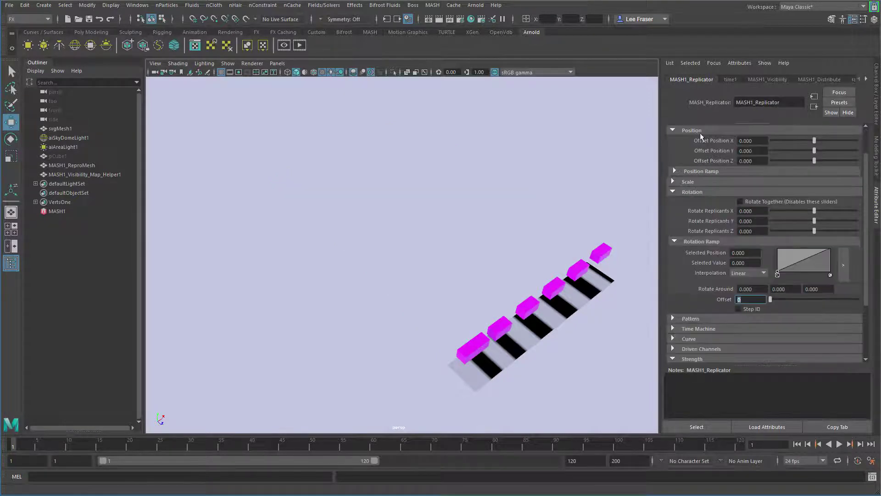
pyautogui.click(757, 220)
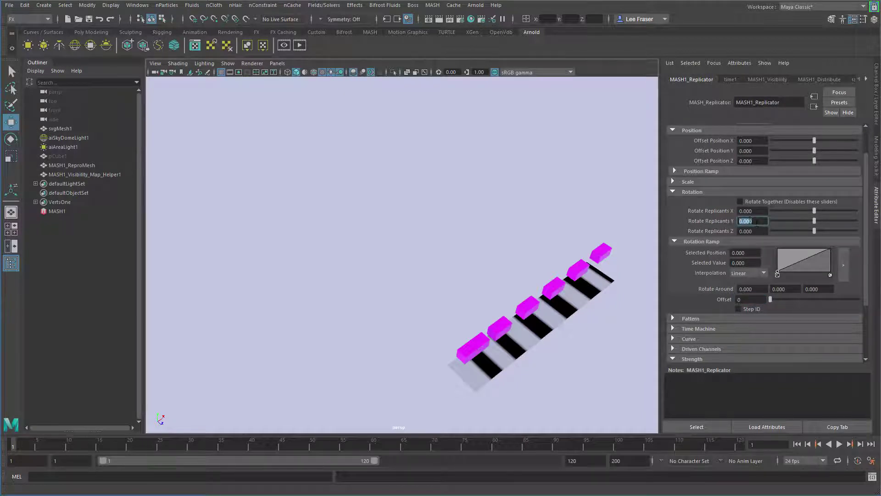
pyautogui.write('90')
pyautogui.press('Return')
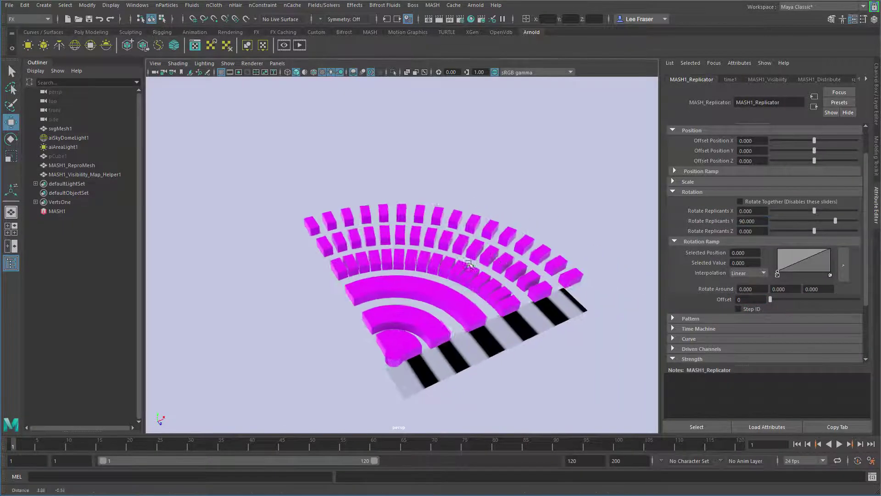
# Raise the replicant count to 37 to form solid magenta Wi-Fi arcs.
pyautogui.scroll(2, 788, 155)
pyautogui.moveTo(786, 146); pyautogui.dragTo(803, 146)
pyautogui.keyDown('alt'); pyautogui.moveTo(457, 259); pyautogui.dragTo(507, 275); pyautogui.keyUp('alt')
# Slide the striped helper plane beneath the arcs to change which ones show.
pyautogui.click(514, 330)
pyautogui.moveTo(520, 327)
pyautogui.mouseDown()
pyautogui.moveTo(528, 356)
pyautogui.moveTo(564, 390)
pyautogui.moveTo(521, 356)
pyautogui.moveTo(462, 341)
pyautogui.moveTo(452, 301)
pyautogui.moveTo(533, 264)
pyautogui.moveTo(424, 312)
pyautogui.moveTo(503, 327)
pyautogui.moveTo(424, 303)
pyautogui.moveTo(509, 298)
pyautogui.moveTo(461, 308)
pyautogui.moveTo(516, 325)
pyautogui.moveTo(448, 331)
pyautogui.moveTo(515, 321)
pyautogui.mouseUp()
pyautogui.scroll(-3, 451, 270)
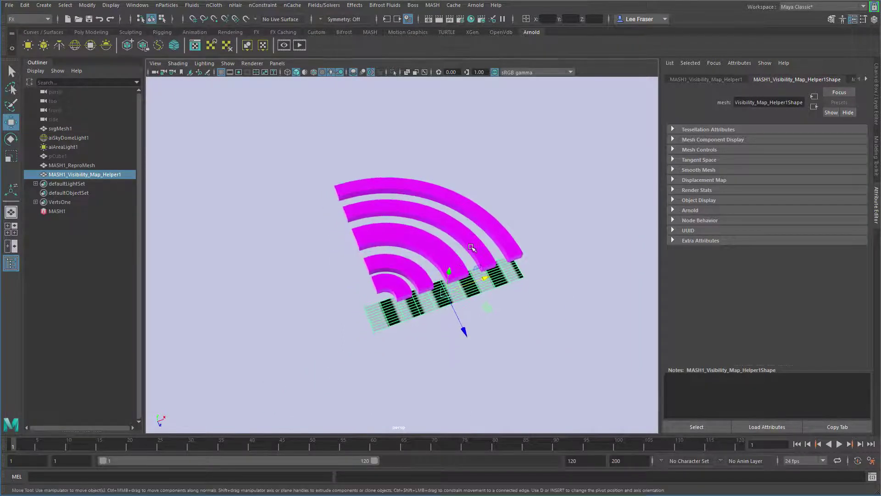
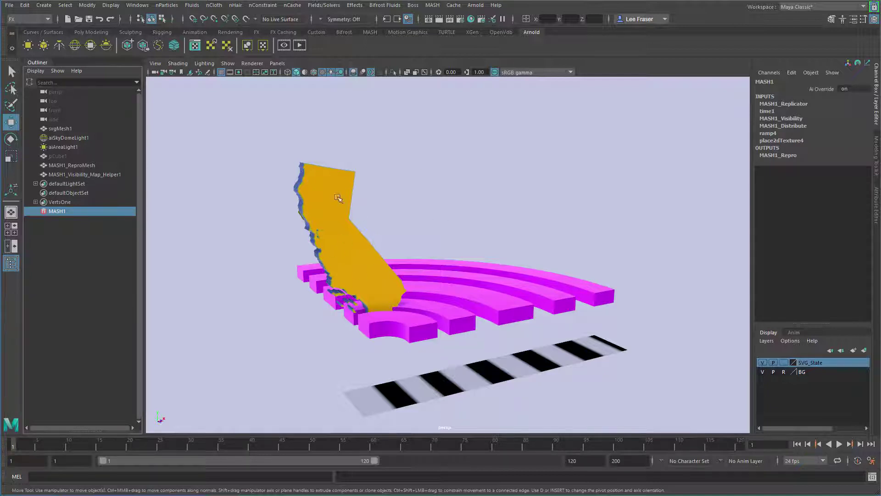
# Select the MASH1_ReproMesh arc copies and open the MASH menu from the hotbox.
pyautogui.scroll(4, 497, 252)
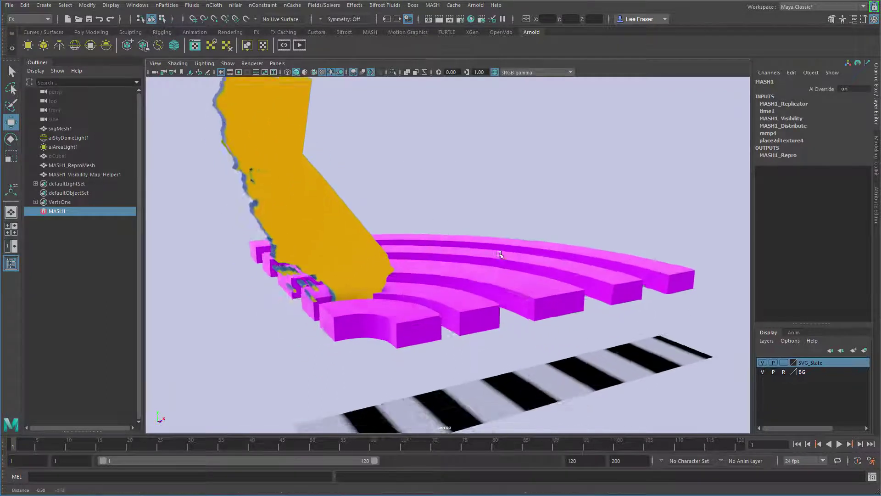
pyautogui.scroll(-3, 498, 252)
pyautogui.click(465, 266)
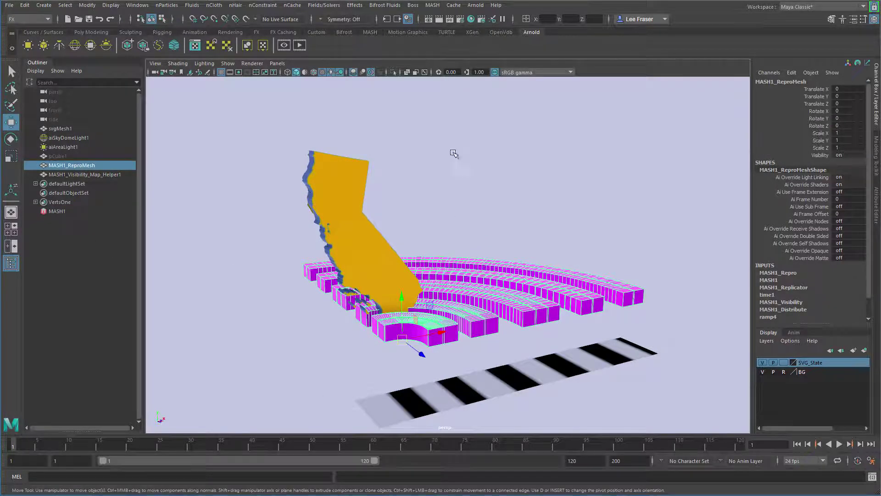
pyautogui.press('space')
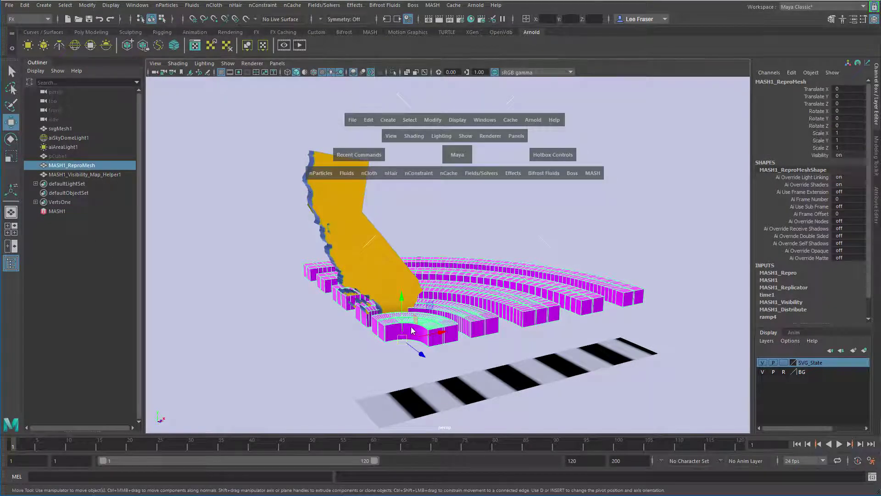
pyautogui.click(593, 173)
# Create a second MASH network, MASH2, from the arc mesh.
pyautogui.click(625, 192)
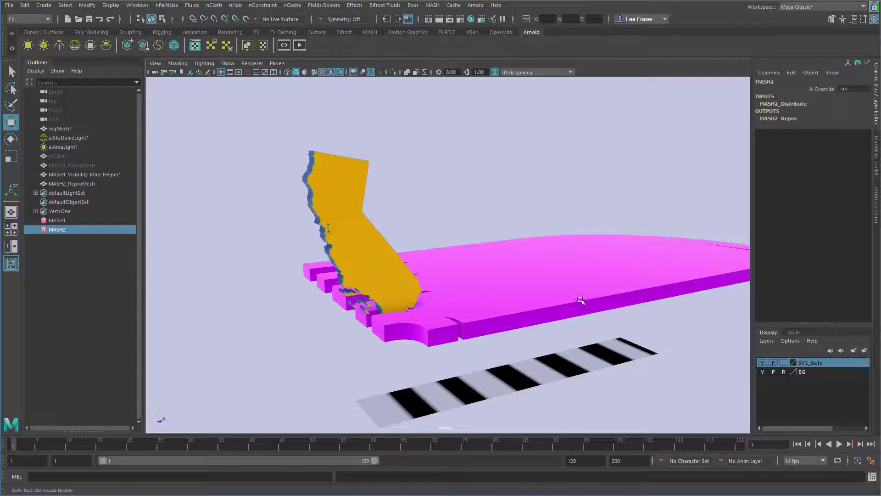
pyautogui.keyDown('alt'); pyautogui.moveTo(581, 301); pyautogui.dragTo(580, 287, button='right'); pyautogui.keyUp('alt')
pyautogui.keyDown('alt'); pyautogui.moveTo(580, 287); pyautogui.dragTo(547, 299, button='middle'); pyautogui.keyUp('alt')
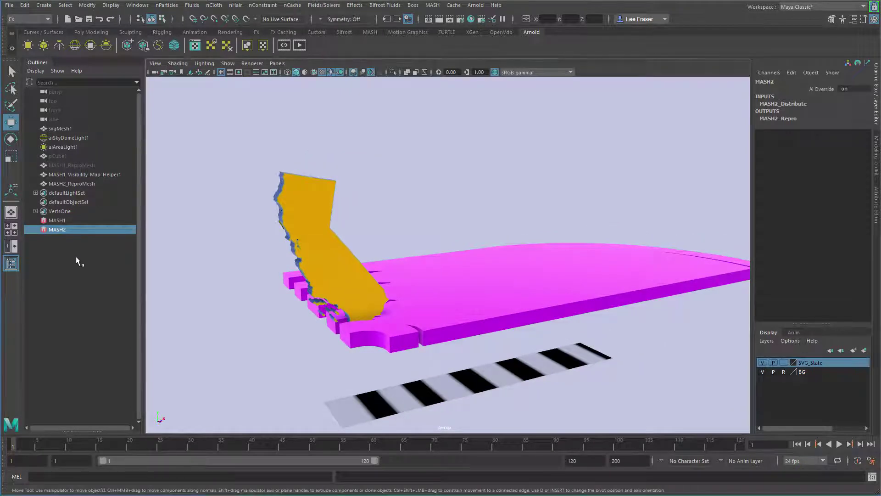
# In MASH2_Distribute, use 12 points and set Distance X to 0 to stack the copies.
pyautogui.hotkey('ctrl', 'a')
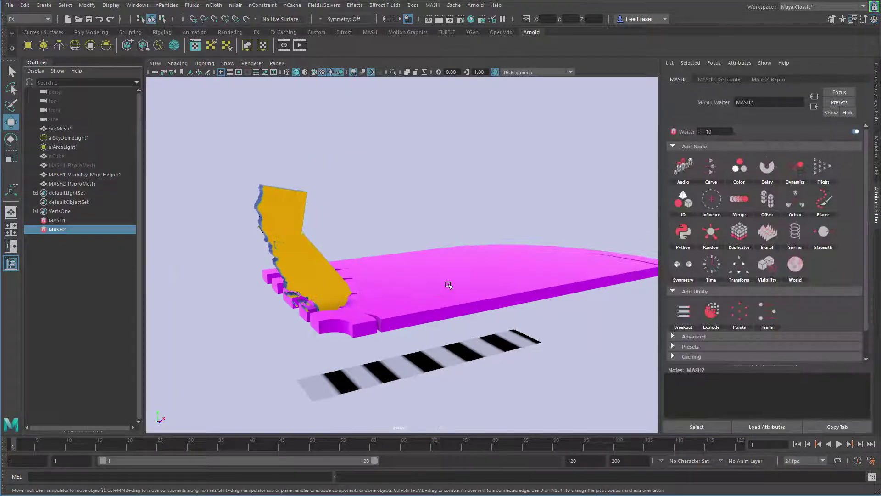
pyautogui.keyDown('alt'); pyautogui.moveTo(575, 304); pyautogui.dragTo(633, 270); pyautogui.keyUp('alt')
pyautogui.click(716, 80)
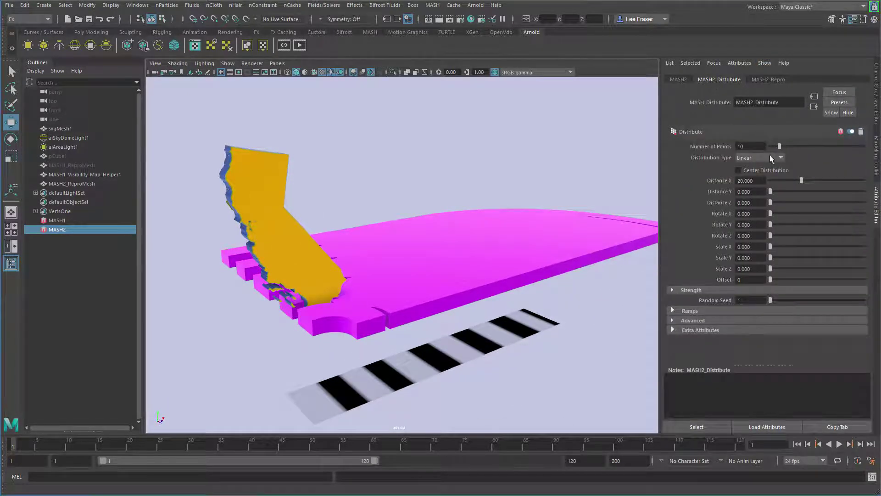
pyautogui.moveTo(779, 146); pyautogui.dragTo(781, 146)
pyautogui.moveTo(801, 181); pyautogui.dragTo(770, 181)
pyautogui.keyDown('alt'); pyautogui.moveTo(465, 283); pyautogui.dragTo(482, 243); pyautogui.keyUp('alt')
pyautogui.click(762, 158)
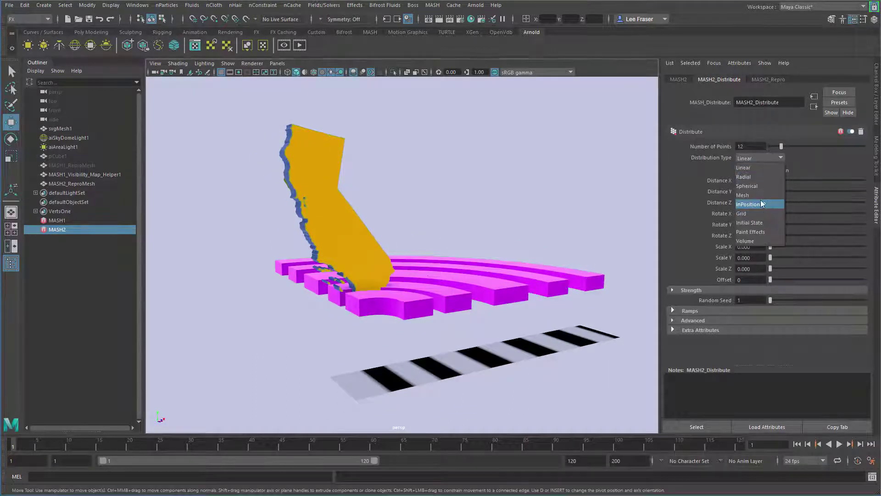
# Set MASH2's Distribution Type to Mesh with selection set VertsOne and 17 points.
pyautogui.click(752, 195)
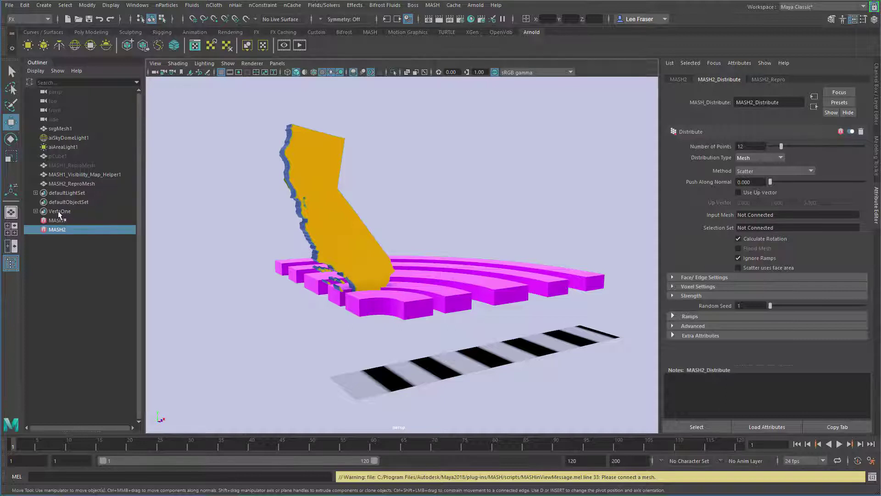
pyautogui.moveTo(59, 212); pyautogui.dragTo(748, 229, button='middle')
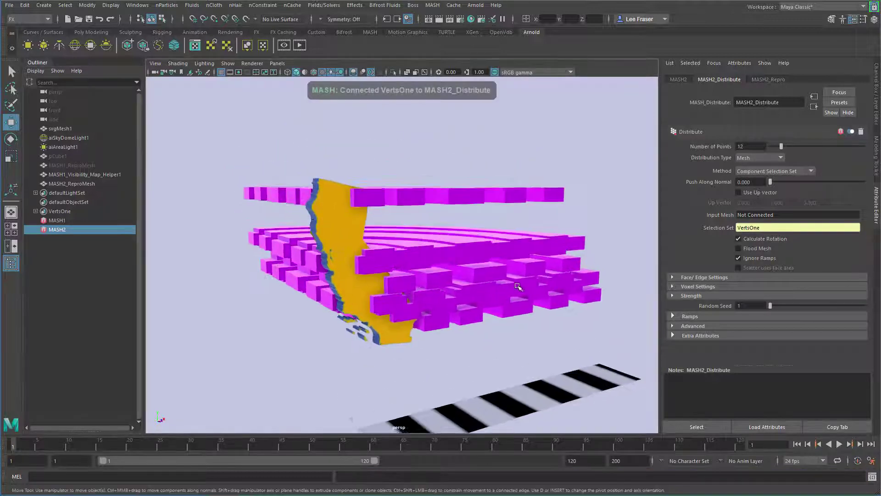
pyautogui.moveTo(518, 286)
pyautogui.keyDown('alt'); pyautogui.mouseDown()
pyautogui.moveTo(549, 271)
pyautogui.moveTo(549, 283)
pyautogui.moveTo(522, 283)
pyautogui.mouseUp(); pyautogui.keyUp('alt')
pyautogui.keyDown('alt'); pyautogui.moveTo(521, 283); pyautogui.dragTo(545, 262, button='right'); pyautogui.keyUp('alt')
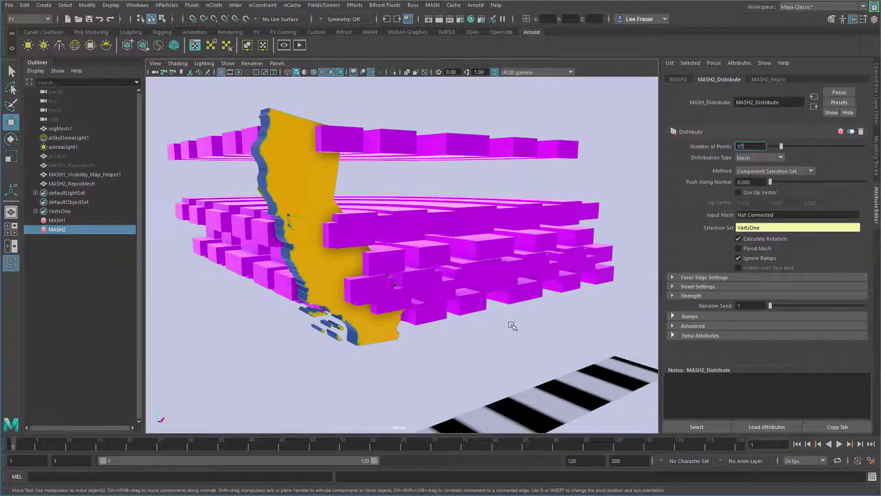
pyautogui.press('Return')
pyautogui.keyDown('alt'); pyautogui.moveTo(432, 261); pyautogui.dragTo(394, 266); pyautogui.keyUp('alt')
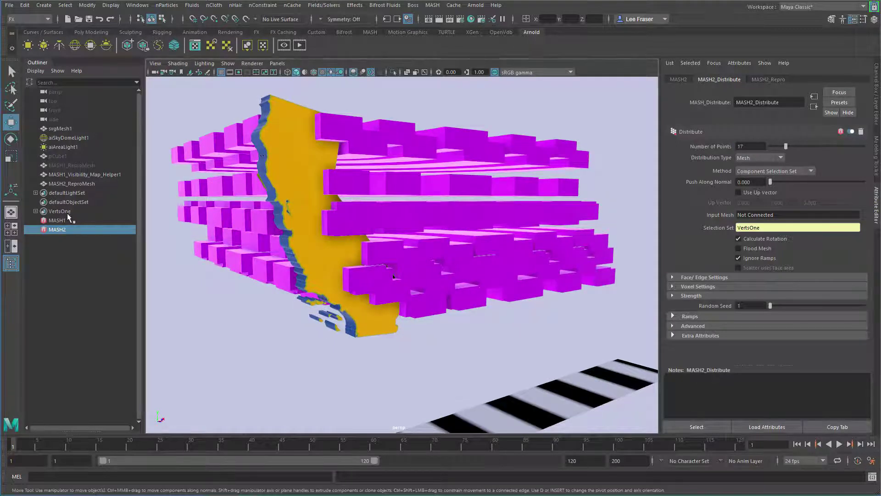
pyautogui.click(35, 211)
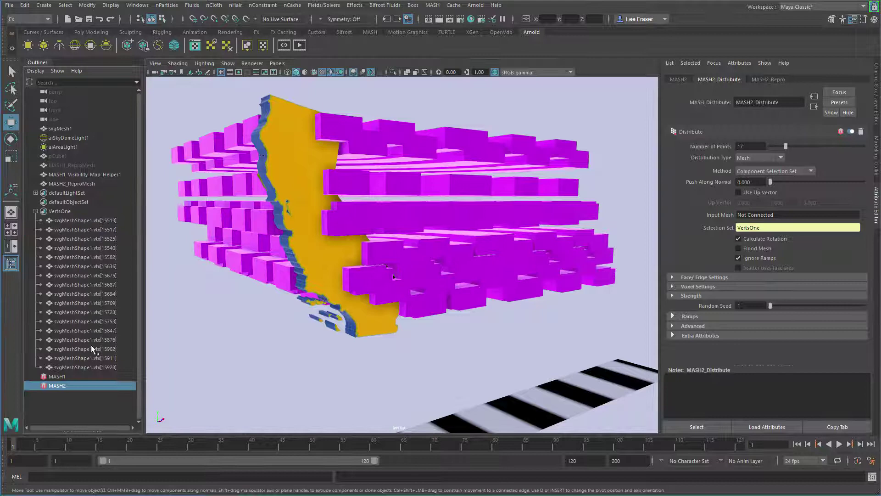
pyautogui.click(36, 212)
pyautogui.keyDown('alt'); pyautogui.moveTo(484, 279); pyautogui.dragTo(495, 293, button='middle'); pyautogui.keyUp('alt')
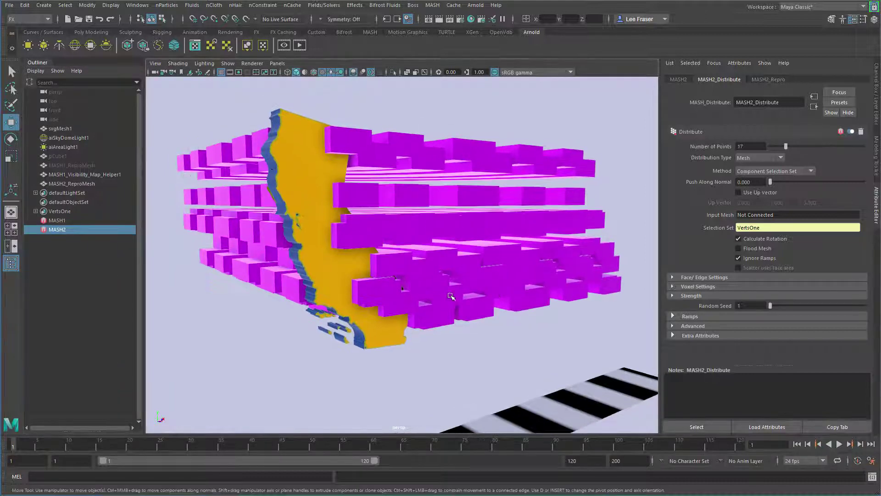
pyautogui.keyDown('alt'); pyautogui.moveTo(450, 292); pyautogui.dragTo(440, 282); pyautogui.keyUp('alt')
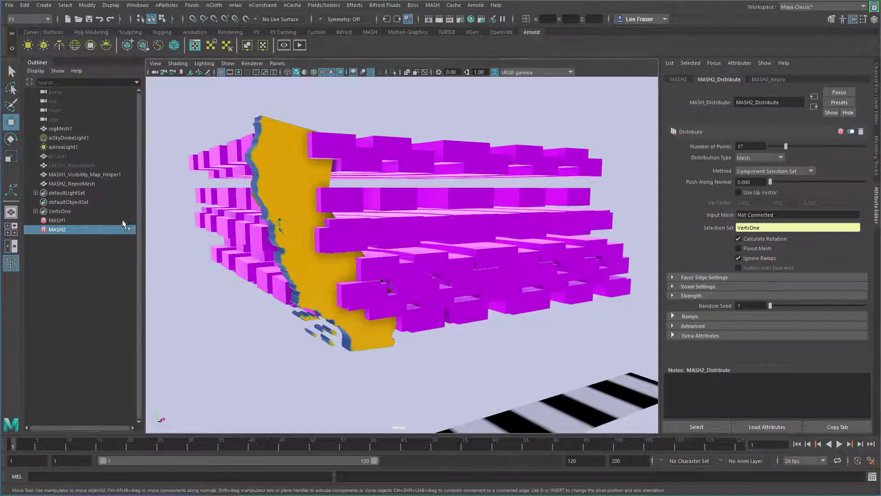
# Add an Offset node to MASH2 and switch its mode to Overwrite.
pyautogui.click(680, 78)
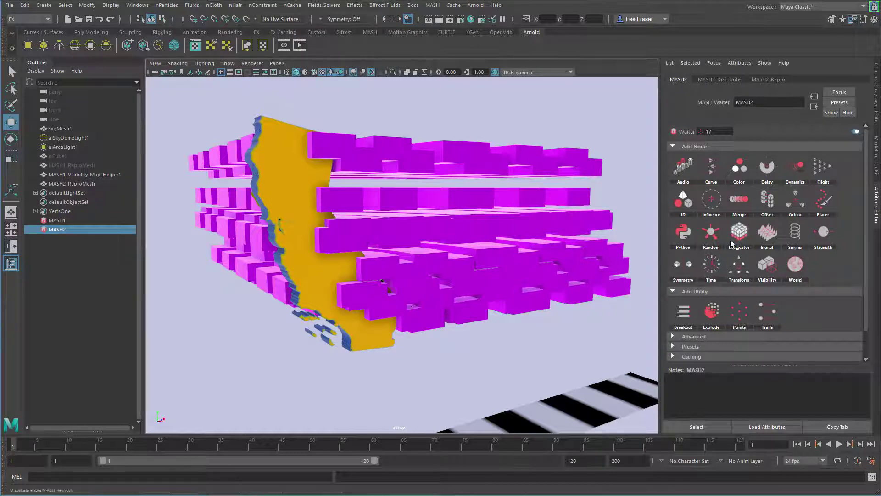
pyautogui.click(805, 205)
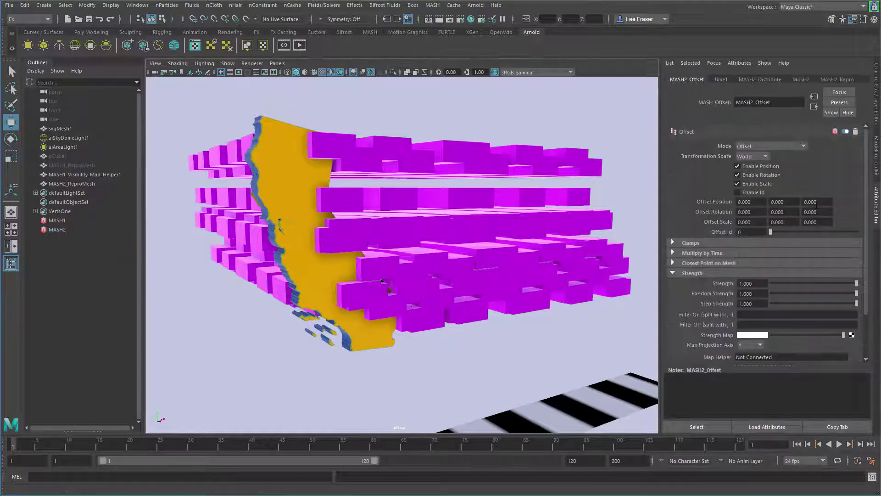
pyautogui.click(791, 147)
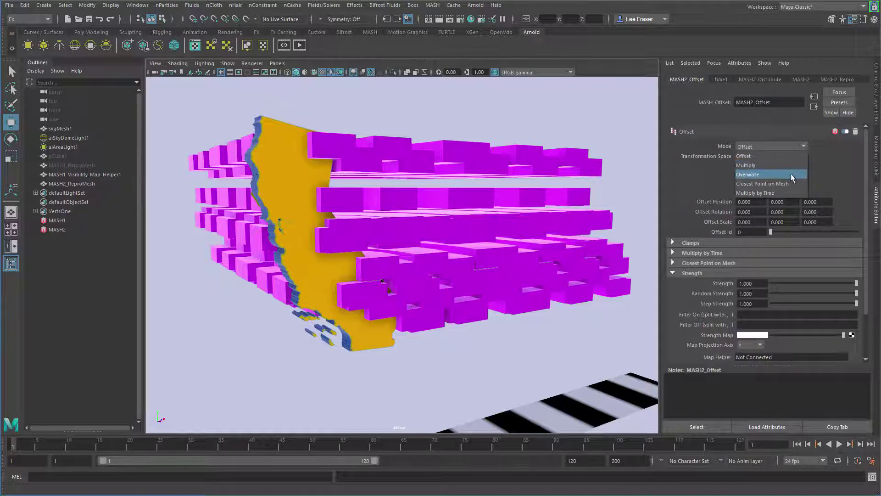
pyautogui.click(797, 179)
pyautogui.scroll(-3, 489, 264)
pyautogui.keyDown('alt'); pyautogui.moveTo(582, 260); pyautogui.dragTo(600, 237, button='middle'); pyautogui.keyUp('alt')
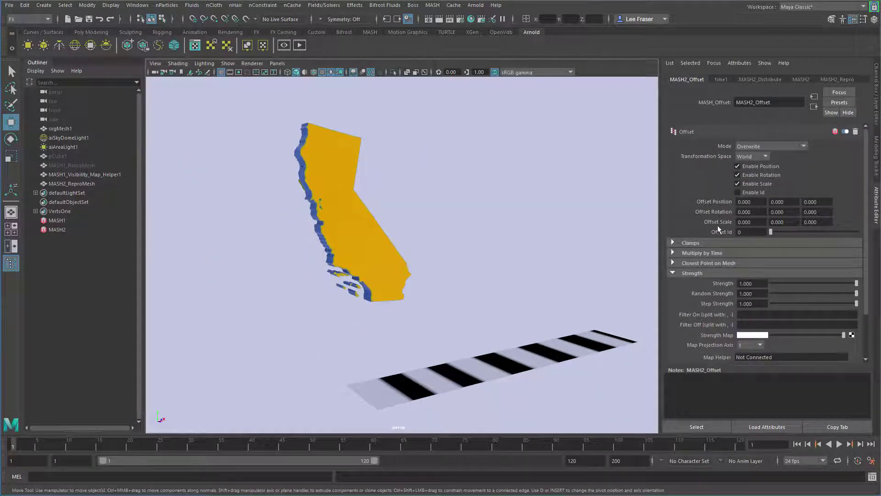
# Set Offset Scale X, Y and Z to 0.1.
pyautogui.moveTo(762, 222); pyautogui.dragTo(707, 230)
pyautogui.write('0.1')
pyautogui.press('Tab')
pyautogui.write('0.1')
pyautogui.press('Tab')
pyautogui.write('0.1')
pyautogui.press('Tab')
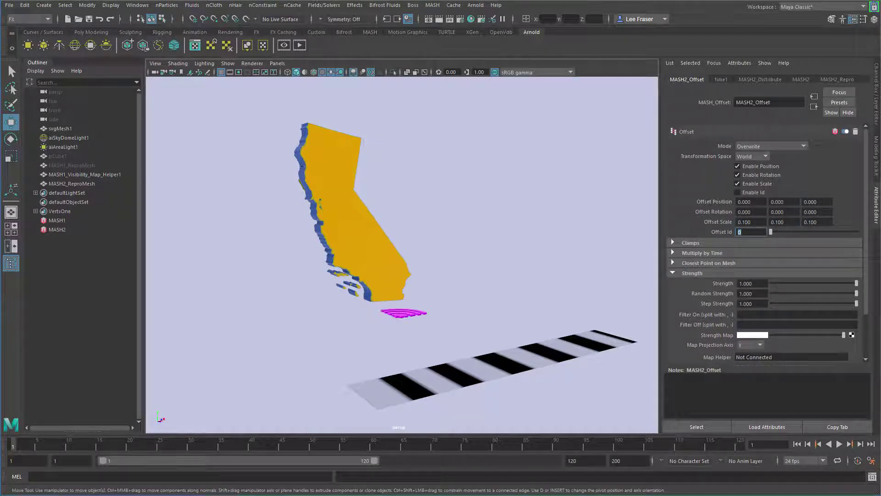
pyautogui.moveTo(427, 282)
pyautogui.keyDown('alt'); pyautogui.mouseDown()
pyautogui.moveTo(431, 300)
pyautogui.moveTo(420, 290)
pyautogui.mouseUp(); pyautogui.keyUp('alt')
pyautogui.keyDown('alt'); pyautogui.moveTo(420, 290); pyautogui.dragTo(460, 235, button='middle'); pyautogui.keyUp('alt')
pyautogui.keyDown('alt'); pyautogui.moveTo(460, 235); pyautogui.dragTo(475, 256); pyautogui.keyUp('alt')
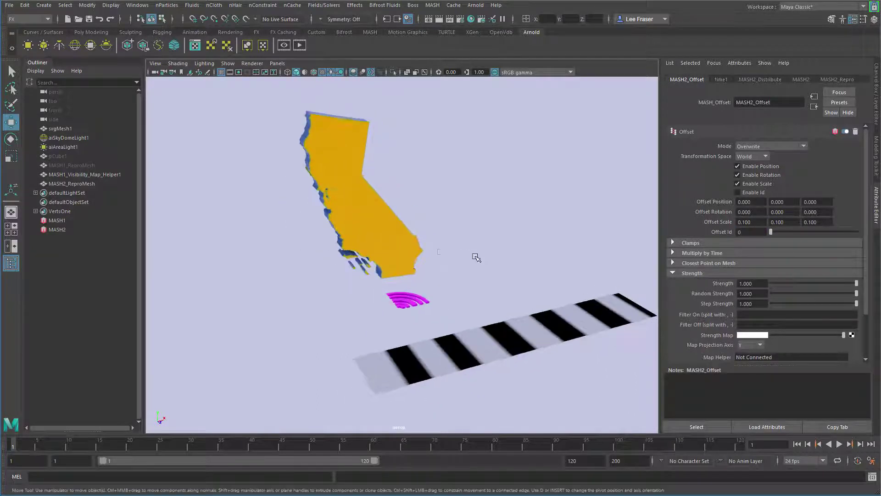
pyautogui.keyDown('alt'); pyautogui.moveTo(474, 255); pyautogui.dragTo(548, 294, button='right'); pyautogui.keyUp('alt')
# Reduce Offset Scale X, Y and Z to 0.07.
pyautogui.click(762, 222)
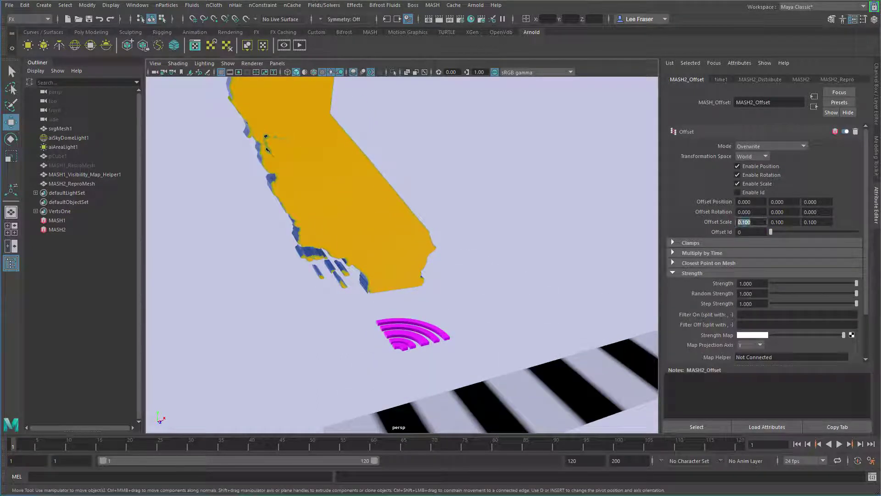
pyautogui.write('0.7')
pyautogui.press('Tab')
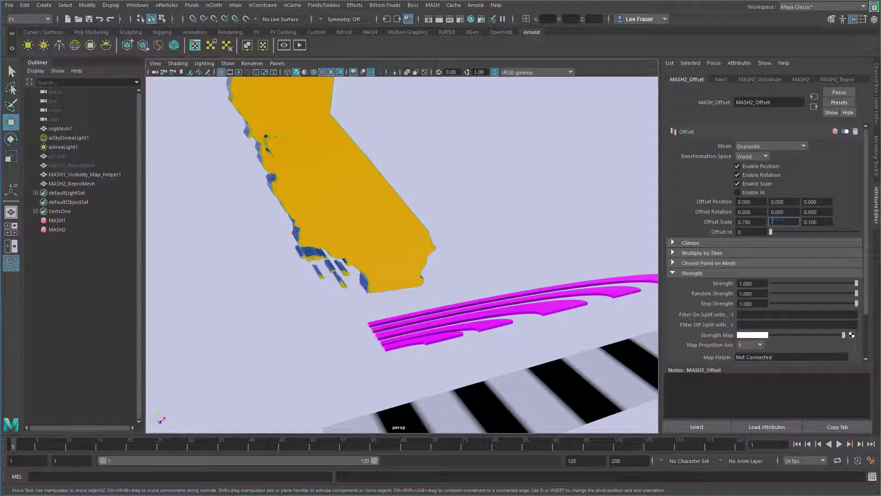
pyautogui.hotkey('shift', 'Tab')
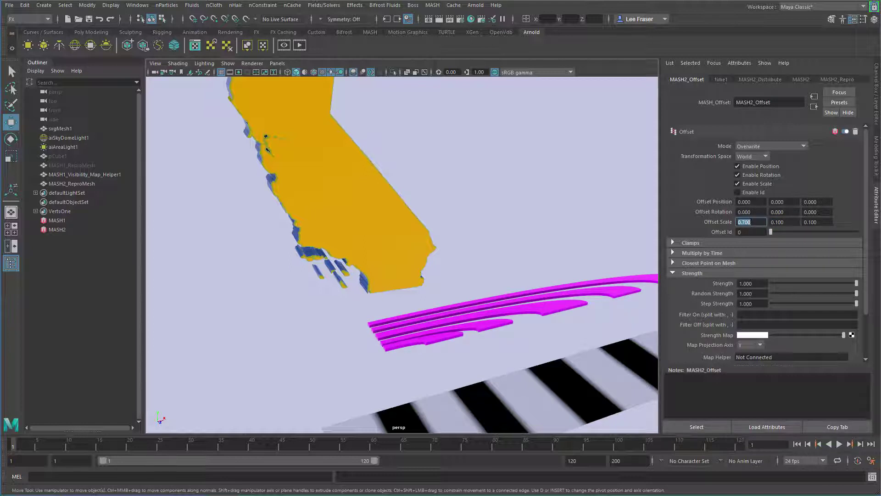
pyautogui.write('107')
pyautogui.press('Tab')
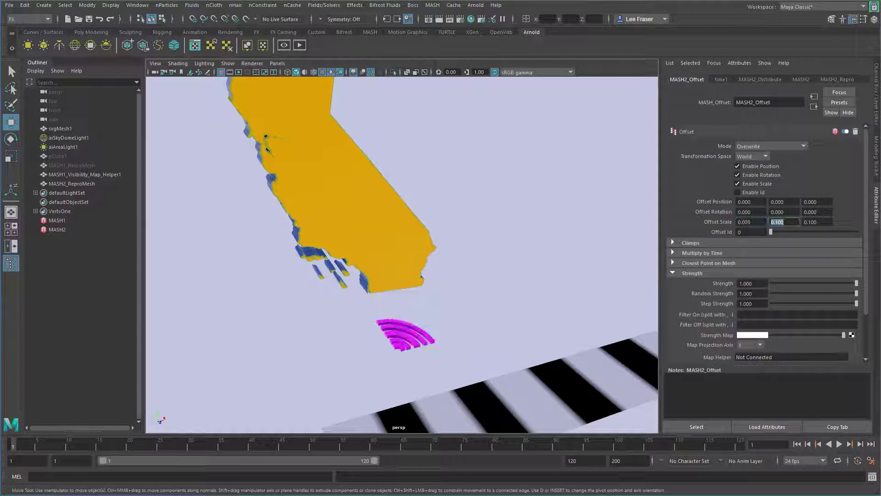
pyautogui.write('0.07')
pyautogui.press('Tab')
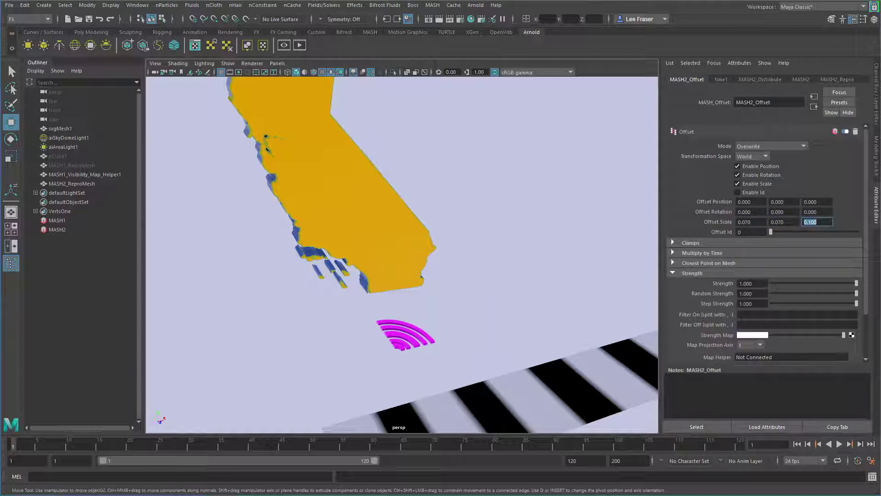
pyautogui.write('0.07')
pyautogui.press('Tab')
# Turn off Enable Position in the Offset node so icons sit on the map's vertices.
pyautogui.keyDown('alt'); pyautogui.moveTo(540, 225); pyautogui.dragTo(488, 211, button='right'); pyautogui.keyUp('alt')
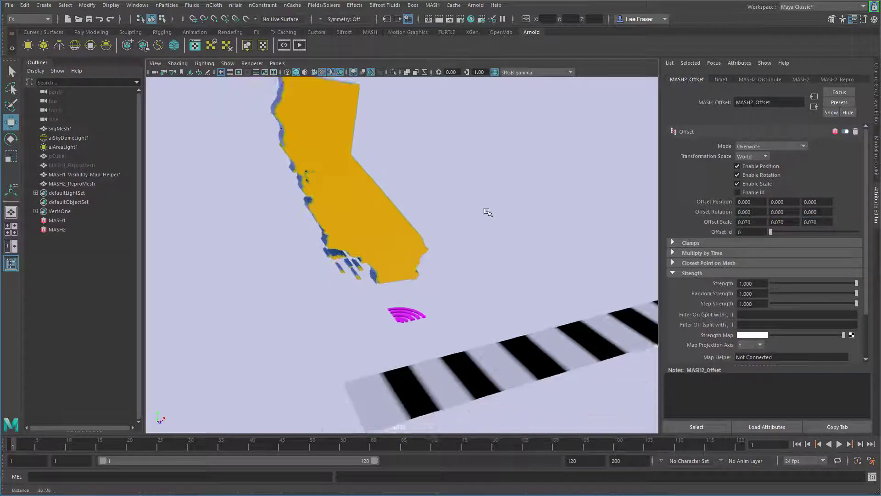
pyautogui.keyDown('alt'); pyautogui.moveTo(488, 210); pyautogui.dragTo(560, 252, button='middle'); pyautogui.keyUp('alt')
pyautogui.keyDown('alt'); pyautogui.moveTo(560, 252); pyautogui.dragTo(559, 244); pyautogui.keyUp('alt')
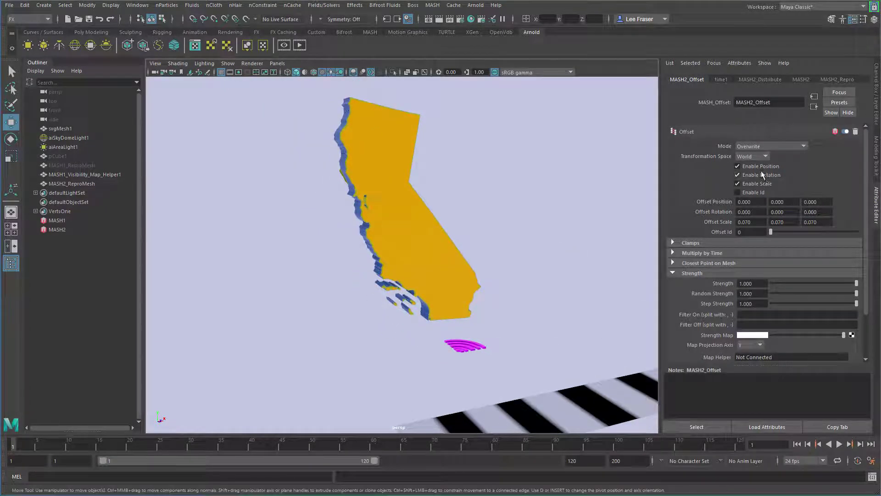
pyautogui.click(737, 166)
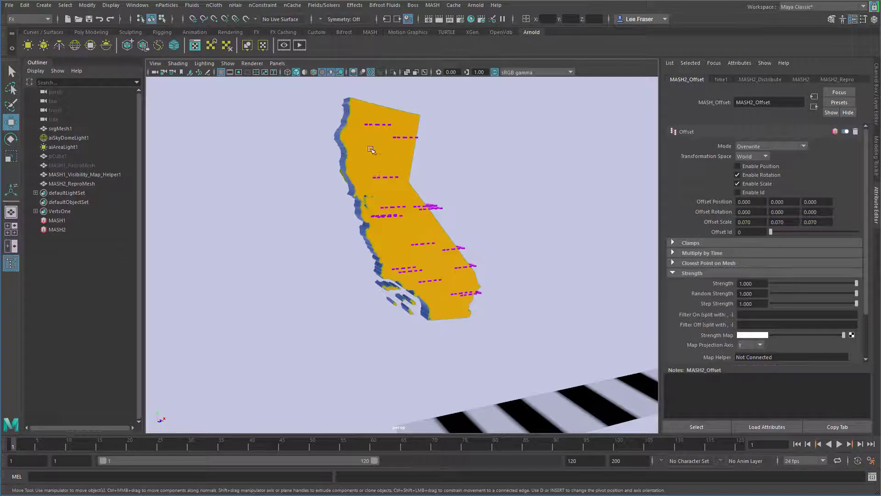
pyautogui.keyDown('alt'); pyautogui.moveTo(419, 178); pyautogui.dragTo(409, 190, button='middle'); pyautogui.keyUp('alt')
pyautogui.keyDown('alt'); pyautogui.moveTo(410, 188); pyautogui.dragTo(413, 190); pyautogui.keyUp('alt')
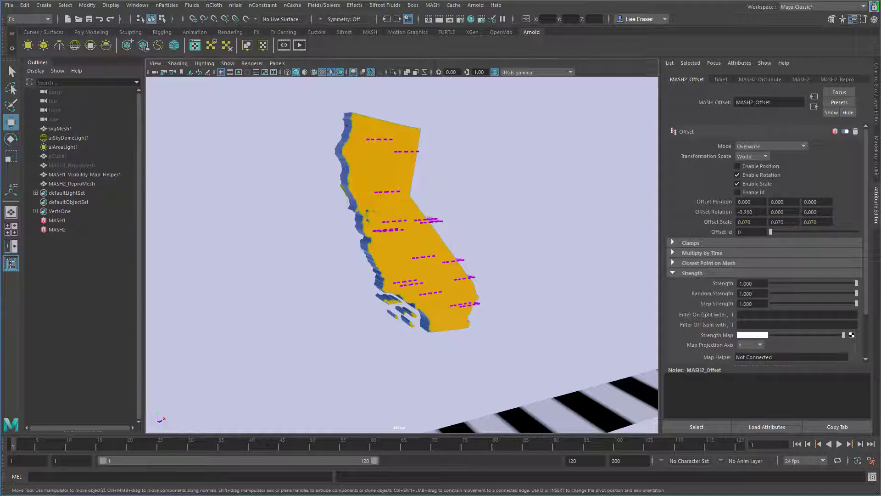
# Set Offset Rotation X to 90 so the Wi-Fi icons stand upright.
pyautogui.keyDown('ctrl'); pyautogui.moveTo(661, 214); pyautogui.dragTo(797, 212); pyautogui.keyUp('ctrl')
pyautogui.write('90')
pyautogui.press('Return')
pyautogui.keyDown('alt'); pyautogui.moveTo(531, 257); pyautogui.dragTo(535, 284); pyautogui.keyUp('alt')
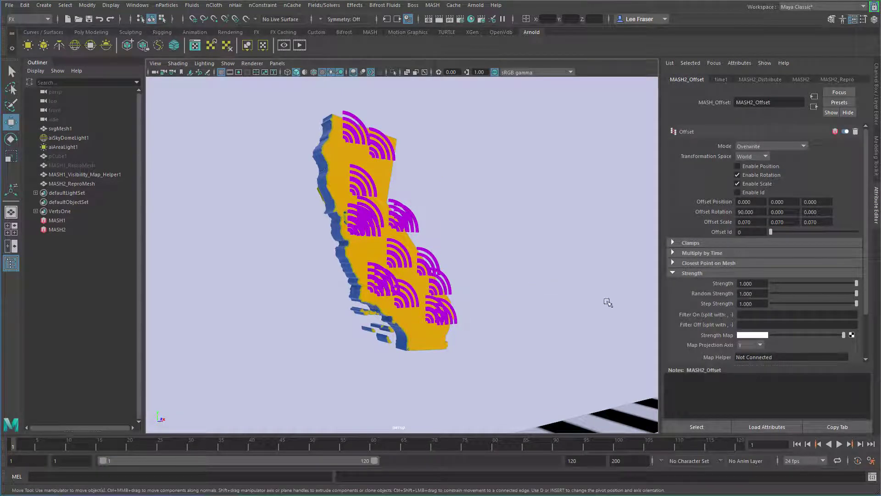
pyautogui.keyDown('alt'); pyautogui.moveTo(441, 202); pyautogui.dragTo(462, 237); pyautogui.keyUp('alt')
pyautogui.keyDown('alt'); pyautogui.moveTo(462, 236); pyautogui.dragTo(413, 335, button='right'); pyautogui.keyUp('alt')
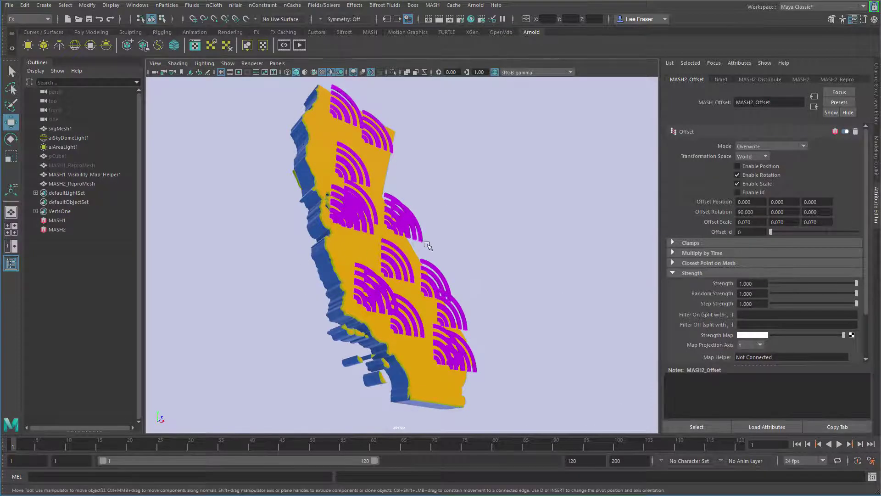
pyautogui.keyDown('alt'); pyautogui.moveTo(425, 243); pyautogui.dragTo(437, 254, button='middle'); pyautogui.keyUp('alt')
pyautogui.click(73, 230)
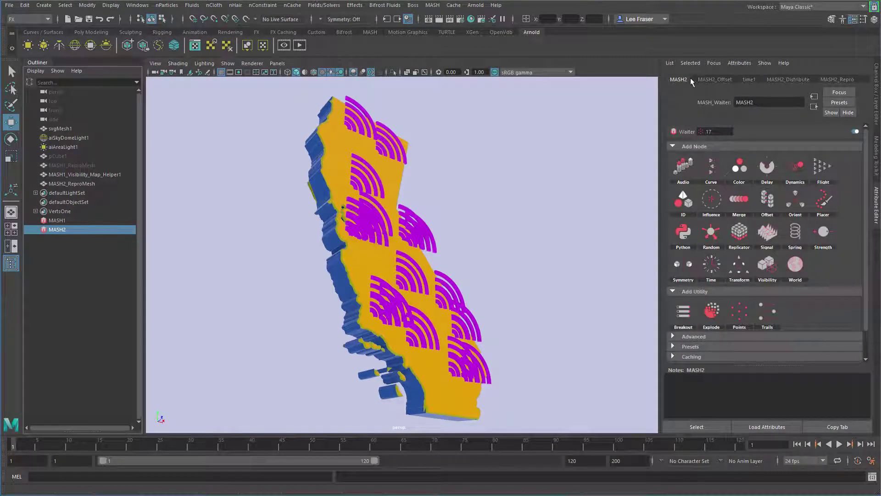
# Add a second Offset node to MASH2 with Offset Position Z 0.42.
pyautogui.click(715, 79)
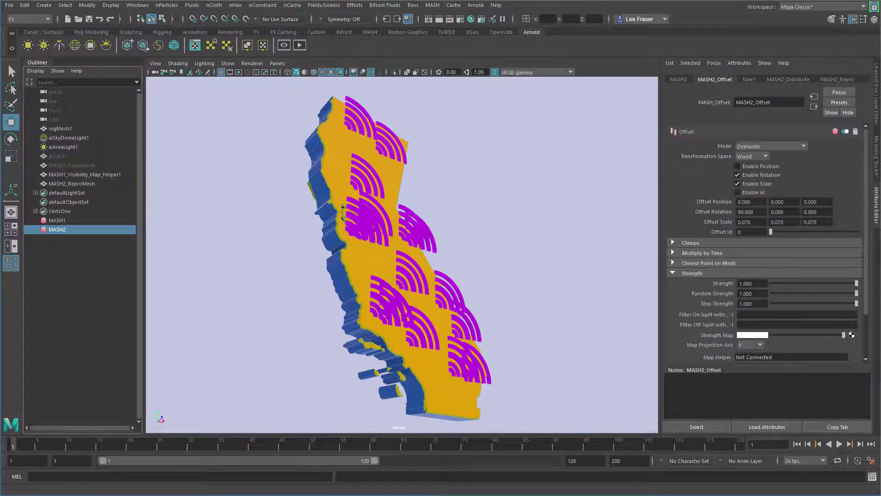
pyautogui.click(678, 79)
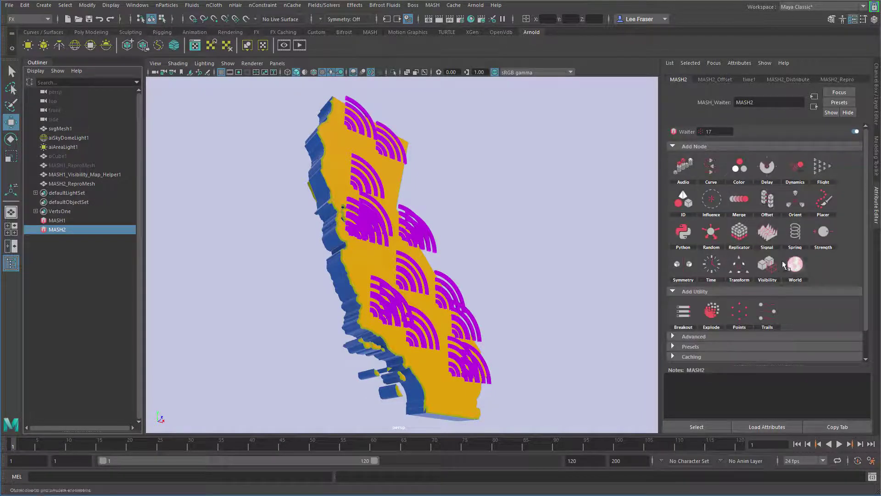
pyautogui.click(767, 197)
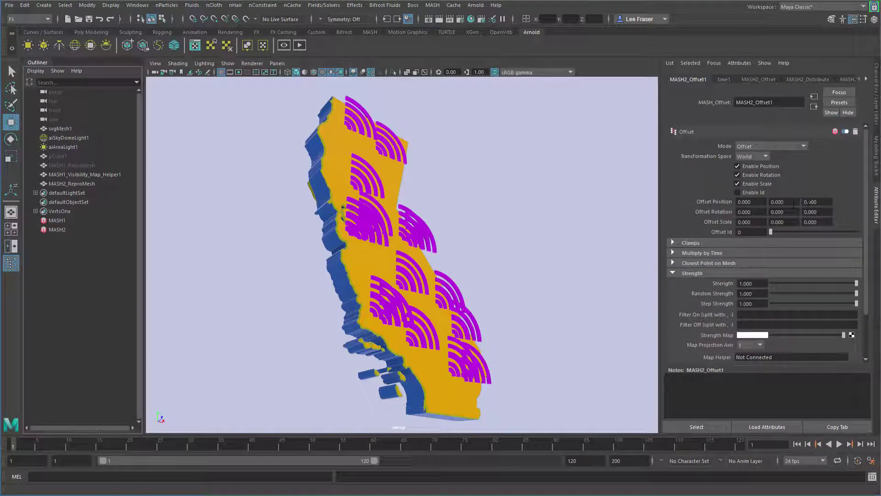
pyautogui.keyDown('ctrl'); pyautogui.moveTo(794, 204); pyautogui.dragTo(825, 199); pyautogui.keyUp('ctrl')
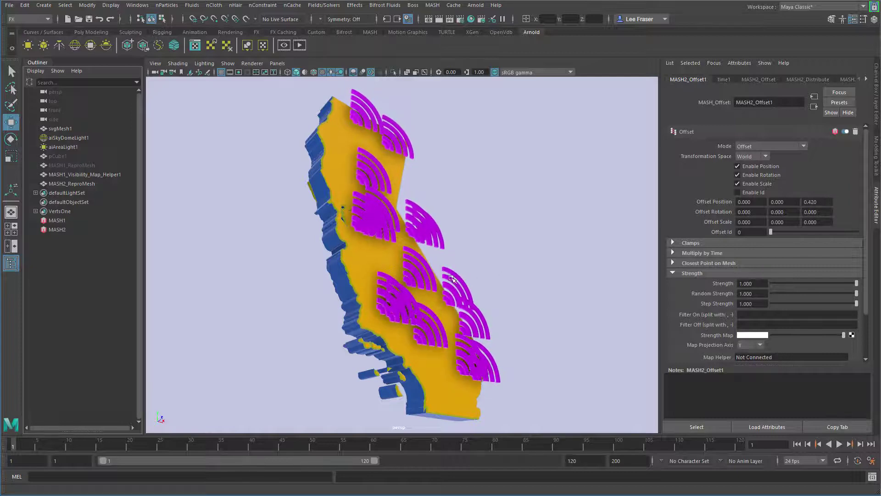
pyautogui.keyDown('alt'); pyautogui.moveTo(452, 279); pyautogui.dragTo(447, 279, button='right'); pyautogui.keyUp('alt')
pyautogui.keyDown('alt'); pyautogui.moveTo(447, 279); pyautogui.dragTo(426, 288, button='middle'); pyautogui.keyUp('alt')
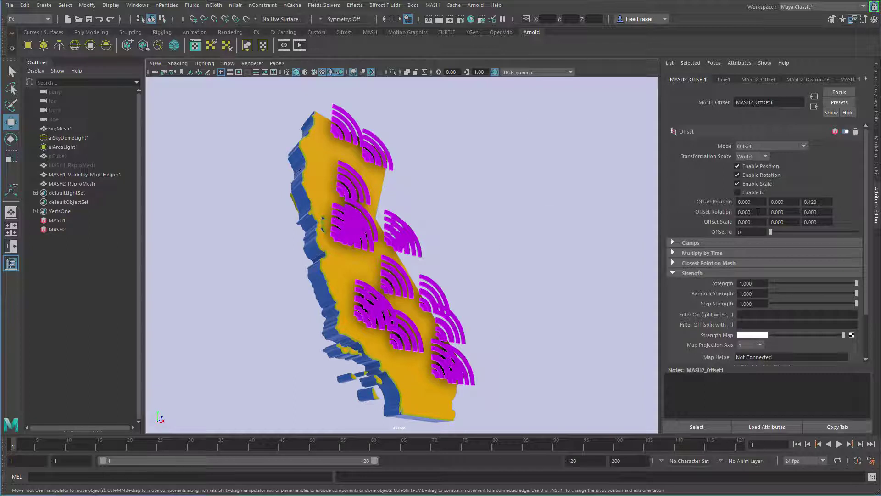
# Tilt the icons back with Offset Rotation X of 17.4.
pyautogui.keyDown('ctrl'); pyautogui.moveTo(747, 213); pyautogui.dragTo(799, 212); pyautogui.keyUp('ctrl')
pyautogui.keyDown('alt'); pyautogui.moveTo(458, 215); pyautogui.dragTo(477, 271); pyautogui.keyUp('alt')
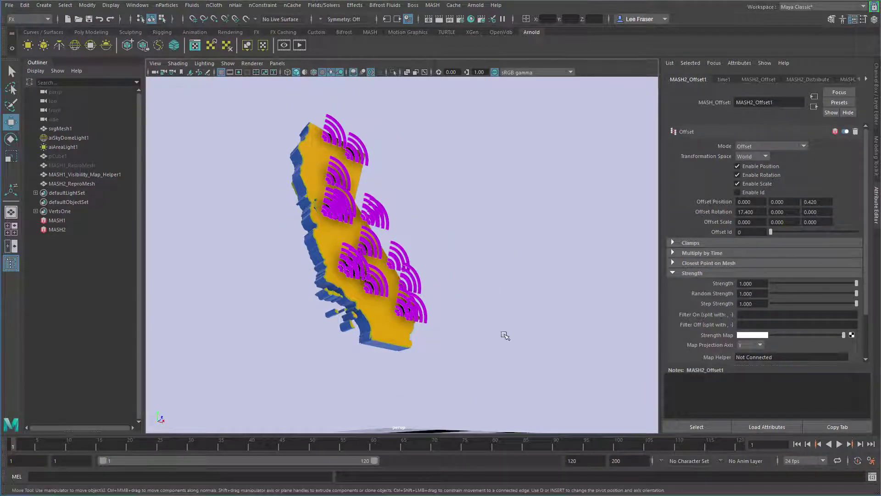
pyautogui.keyDown('alt'); pyautogui.moveTo(505, 334); pyautogui.dragTo(500, 390); pyautogui.keyUp('alt')
pyautogui.click(504, 403)
pyautogui.keyDown('alt'); pyautogui.moveTo(505, 403); pyautogui.dragTo(526, 293, button='right'); pyautogui.keyUp('alt')
pyautogui.keyDown('alt'); pyautogui.moveTo(526, 292); pyautogui.dragTo(517, 327); pyautogui.keyUp('alt')
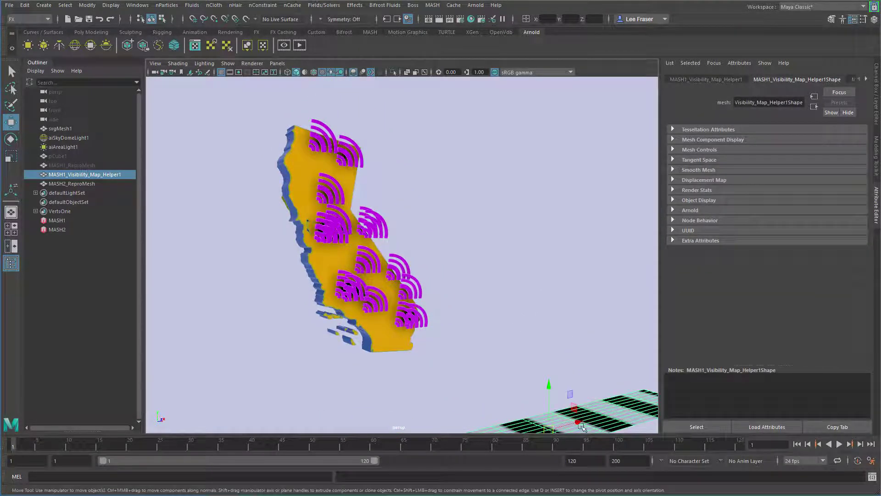
# Drag MASH1_Visibility_Map_Helper1 to the lower right, then dolly in on the map.
pyautogui.moveTo(575, 418); pyautogui.dragTo(545, 416)
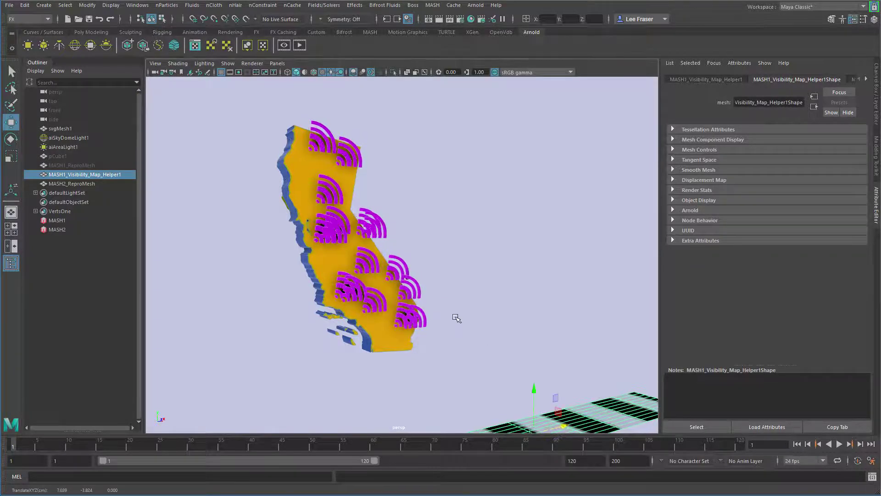
pyautogui.keyDown('alt'); pyautogui.moveTo(457, 318); pyautogui.dragTo(537, 311, button='right'); pyautogui.keyUp('alt')
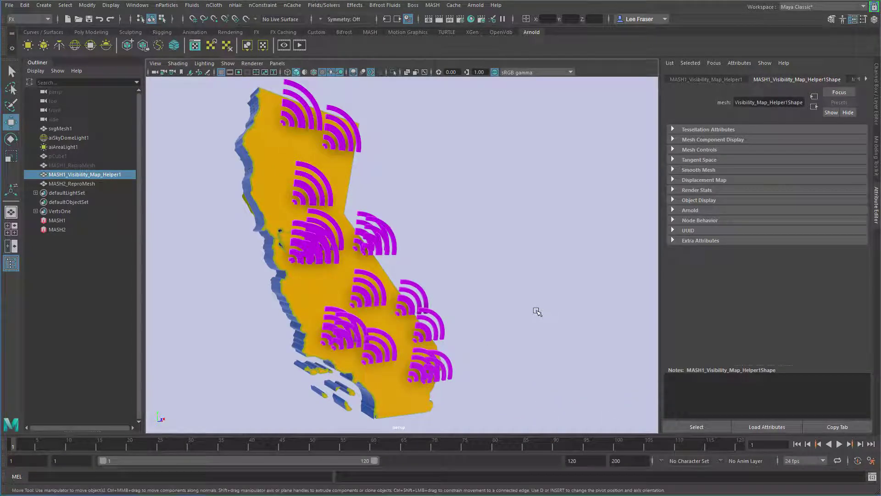